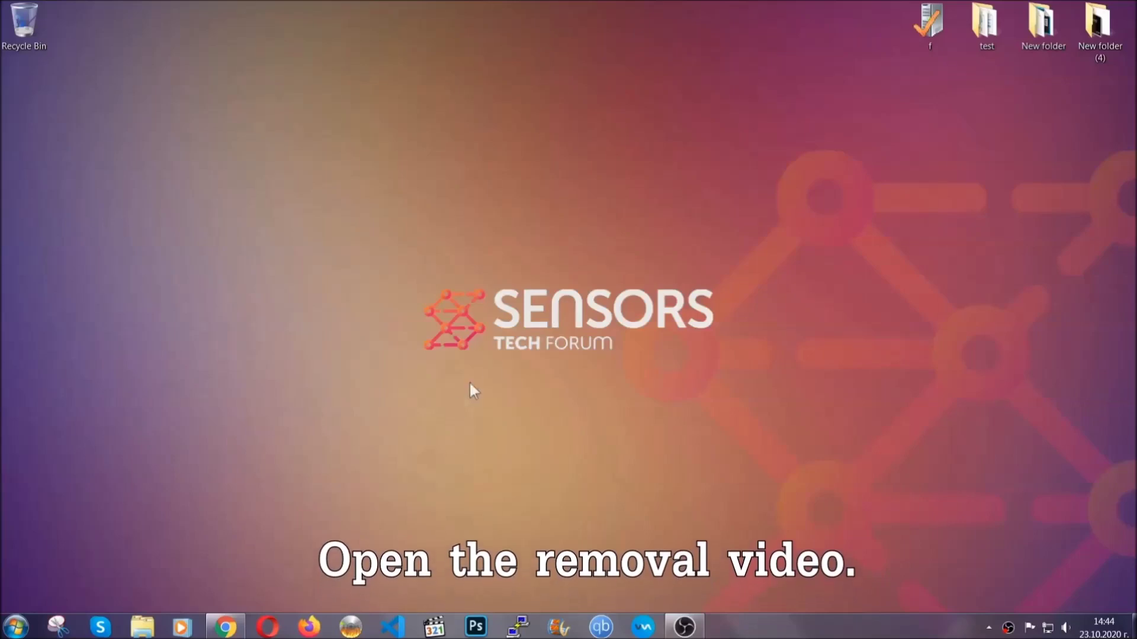
Follow the sensorstechforum link in the video description, then download and launch SpyHunter-Installer.exe.
click(225, 628)
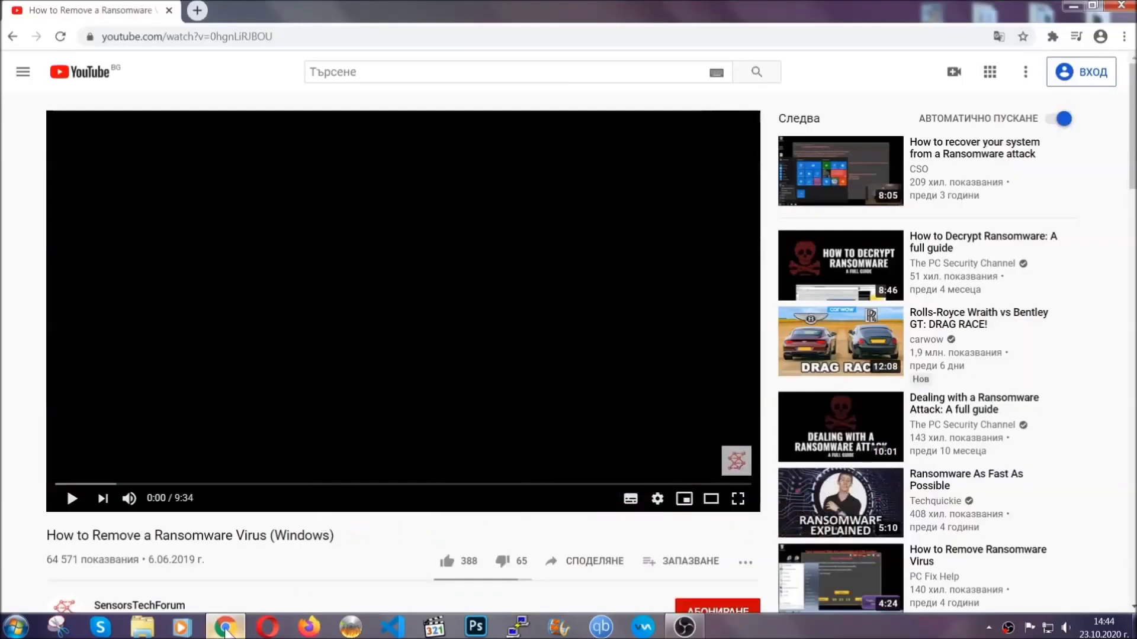
scroll(207, 486, down, 3)
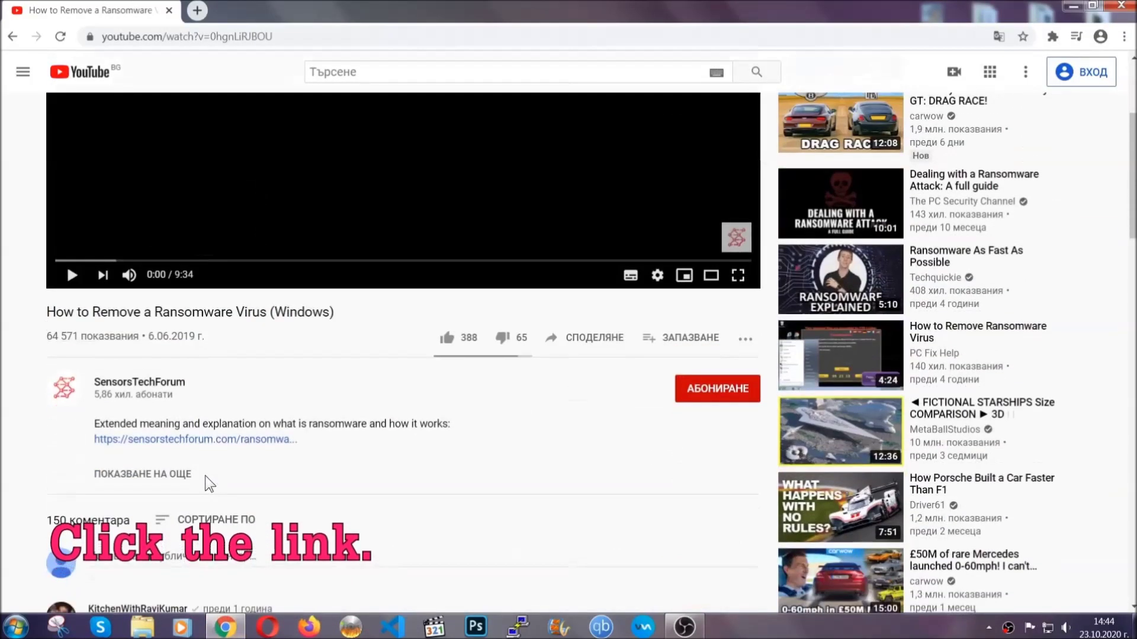
click(228, 450)
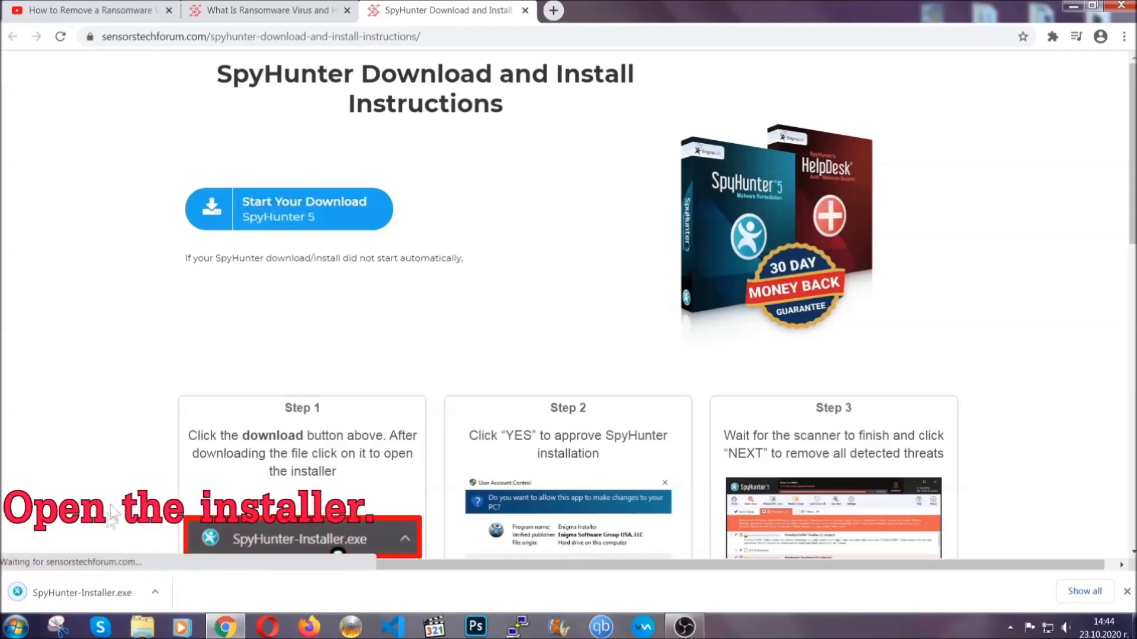
click(81, 591)
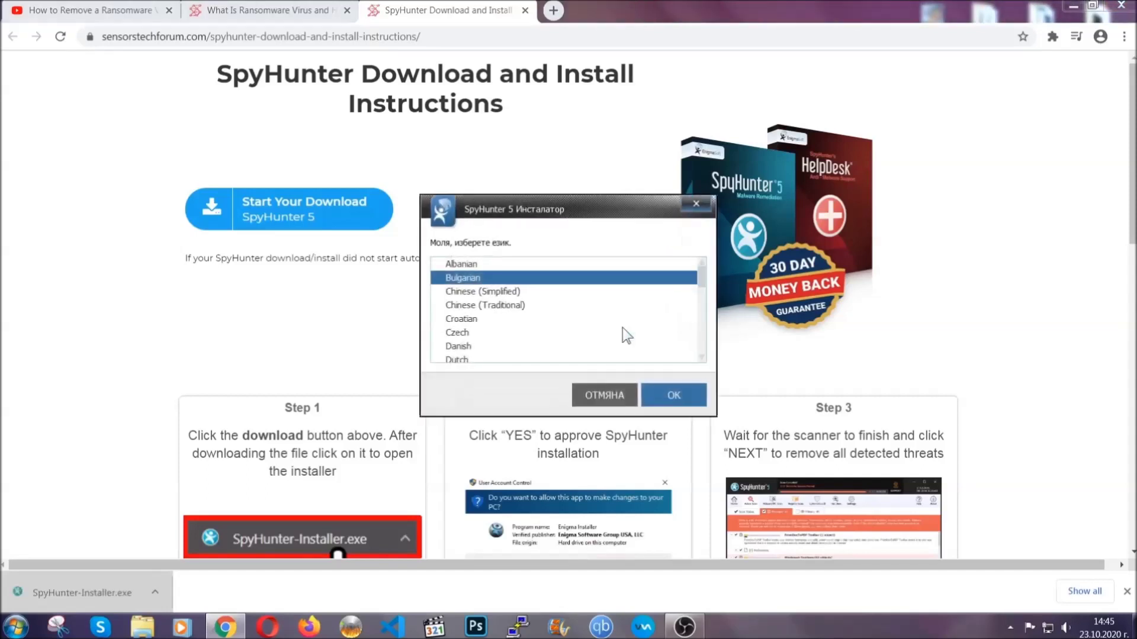
Install SpyHunter 5 in English, accepting the EULA and Privacy Policy, and finish setup.
scroll(598, 334, down, 2)
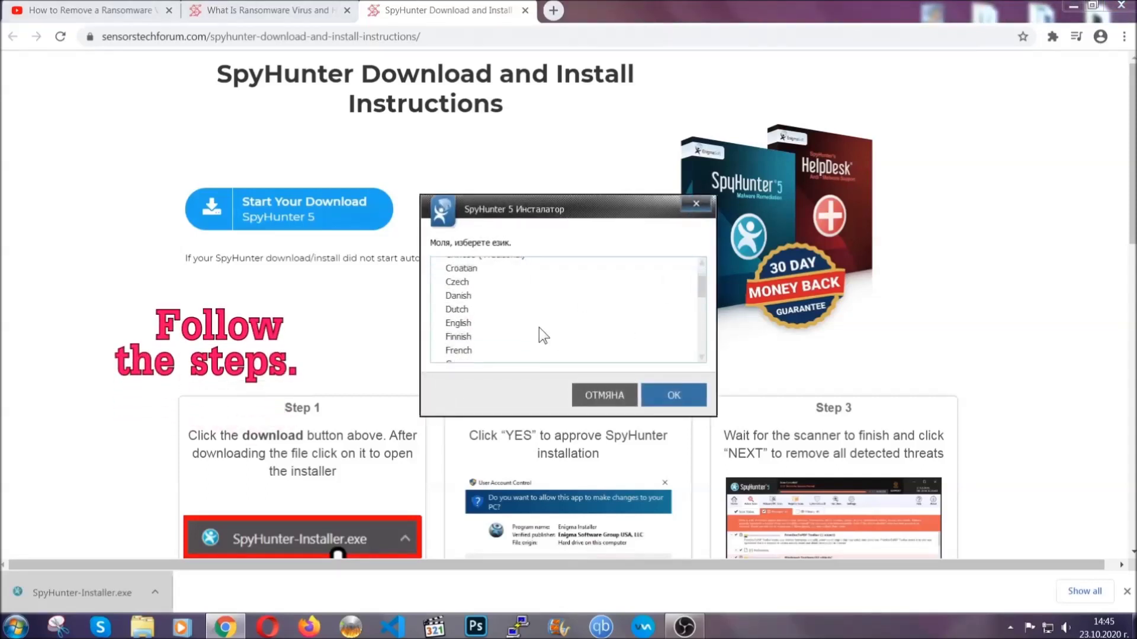
click(535, 324)
click(664, 395)
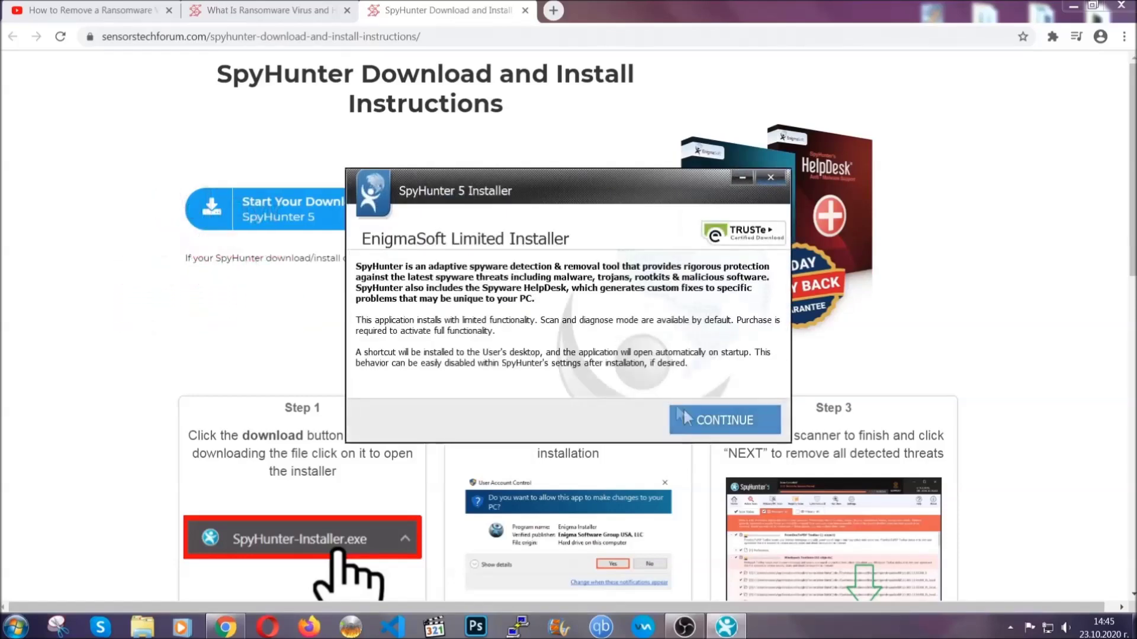
click(684, 407)
click(652, 385)
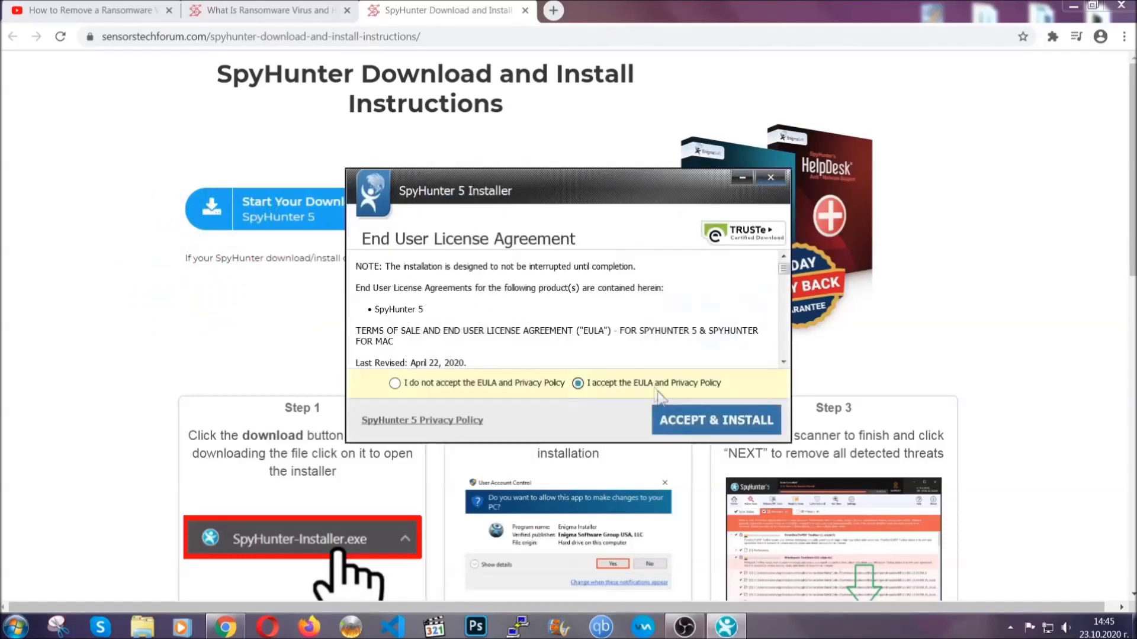
click(678, 420)
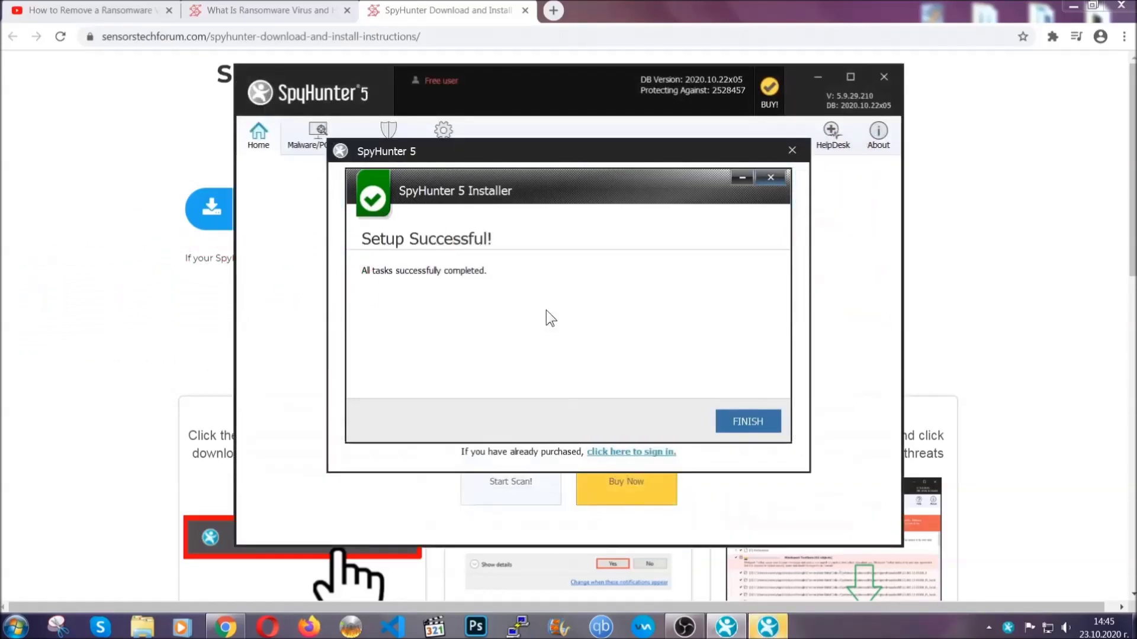
click(727, 424)
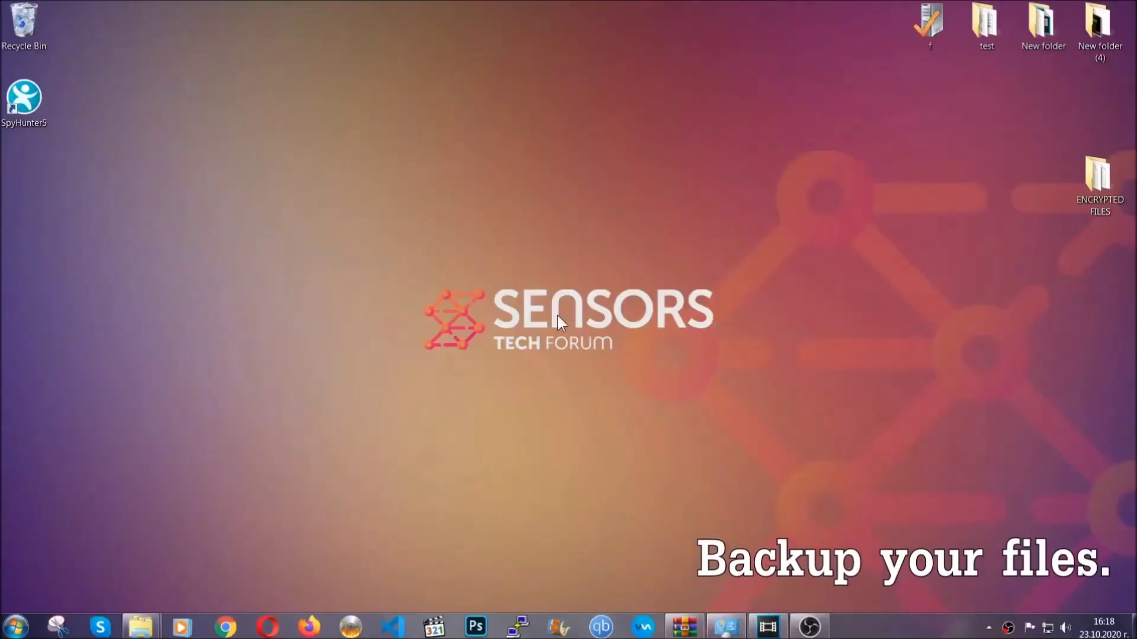
Copy all six .efji files from the ENCRYPTED FILES folder.
double_click(1091, 183)
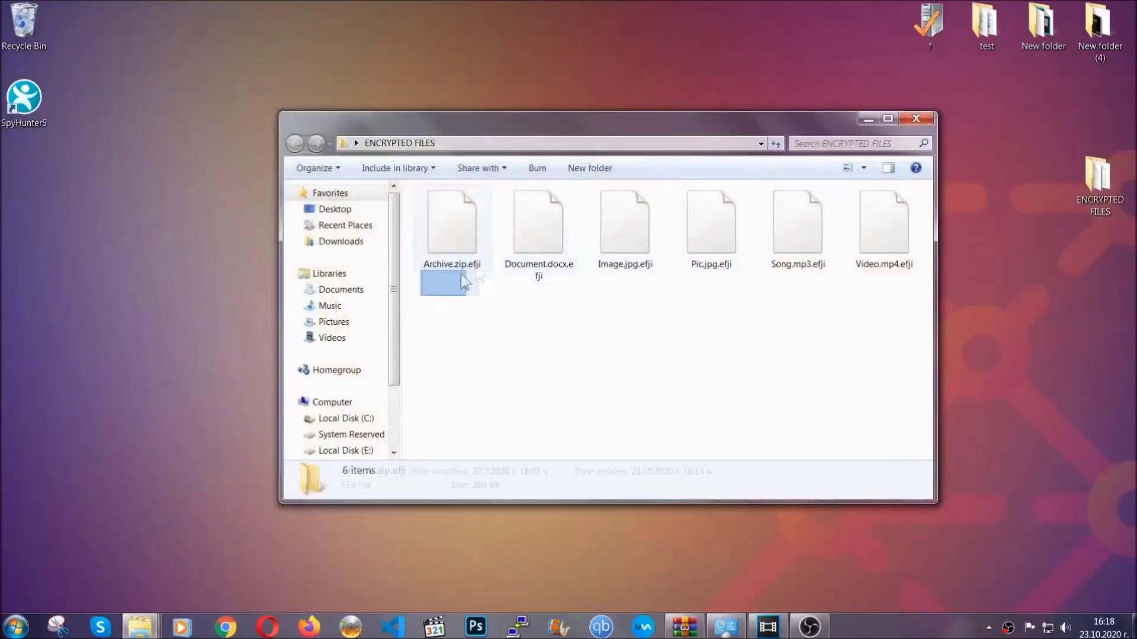
drag(464, 282, 889, 210)
right_click(889, 211)
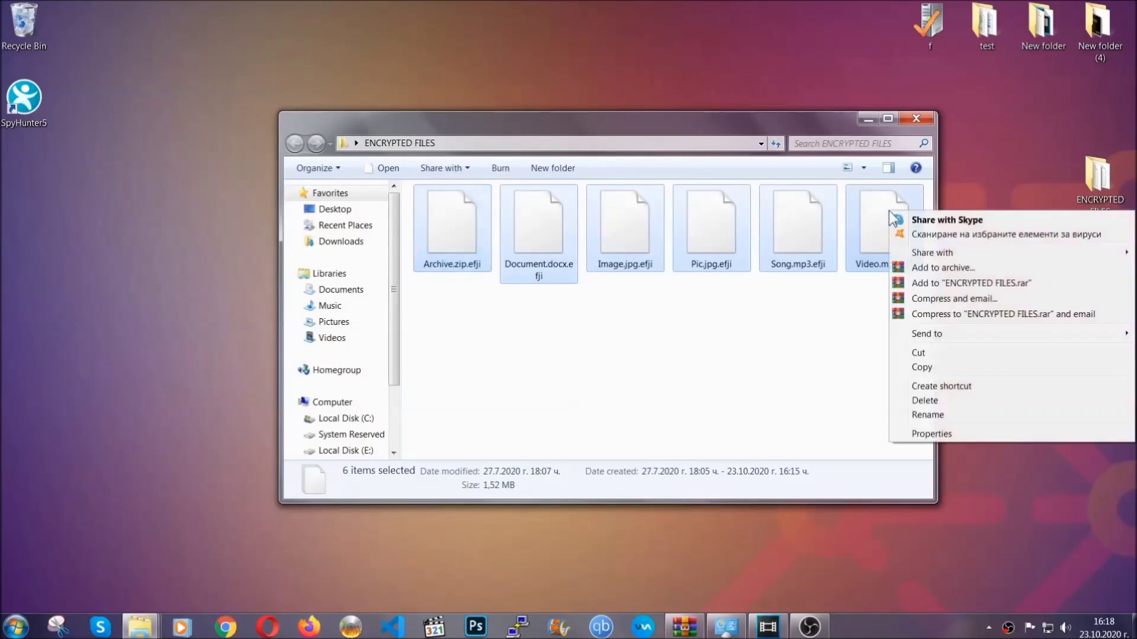
click(922, 370)
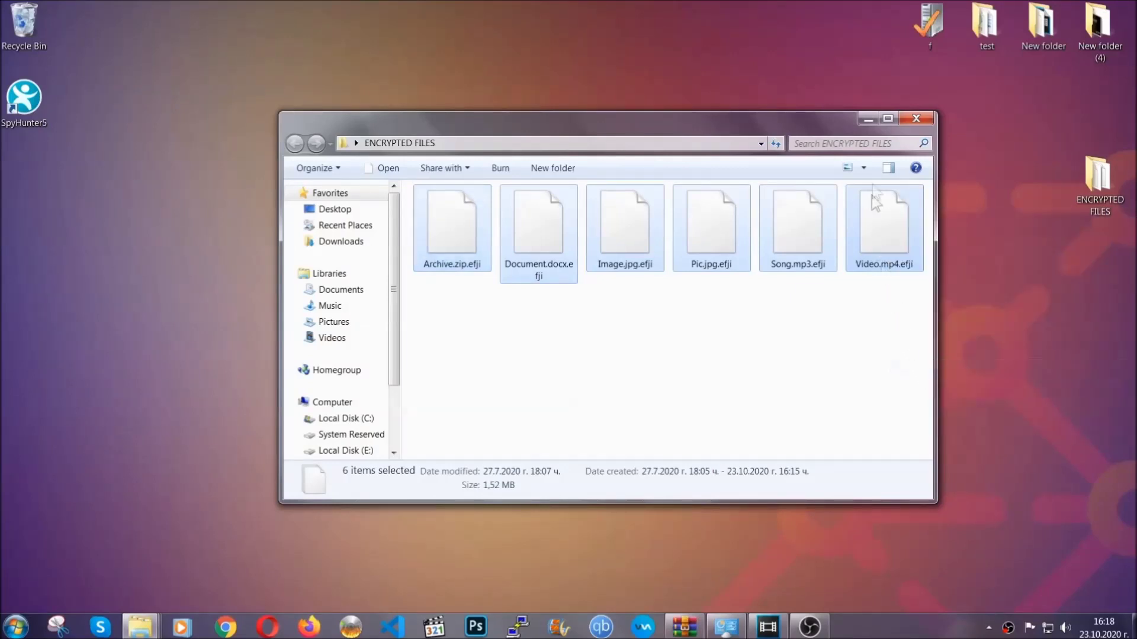
click(872, 119)
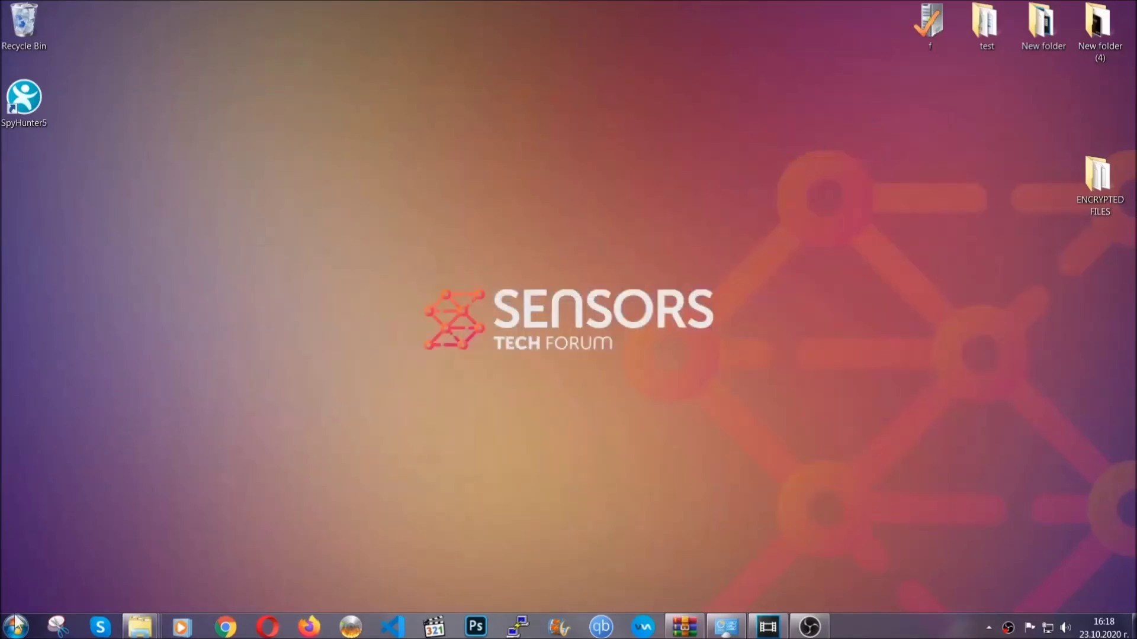
Paste the six copied files onto FLASH DRIVE (H:) and close the window.
click(16, 626)
click(217, 445)
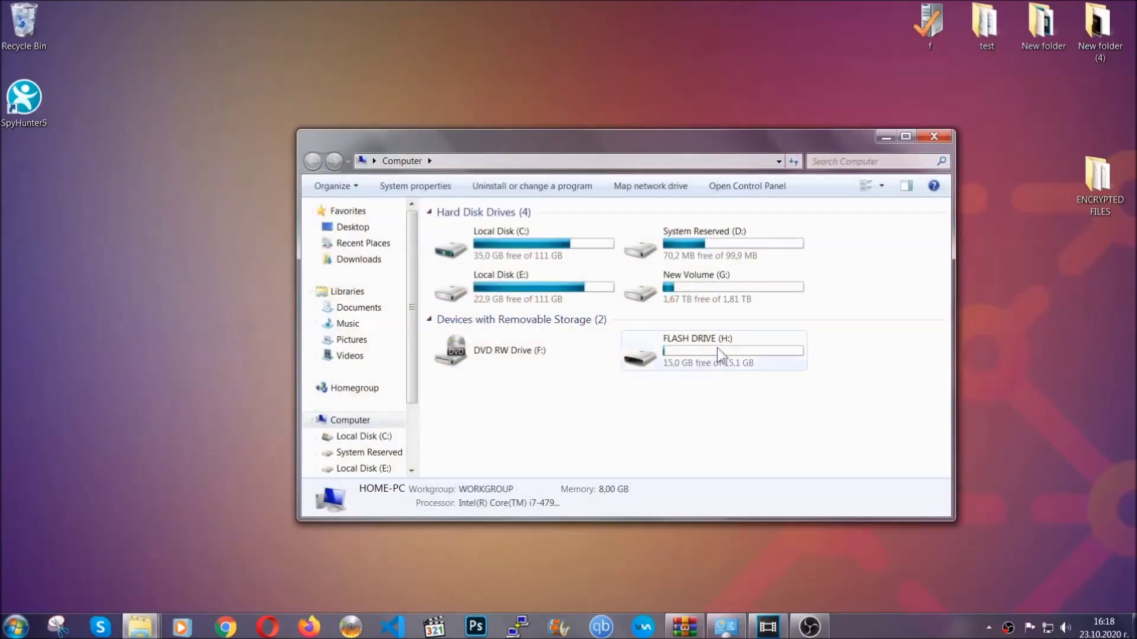
double_click(717, 347)
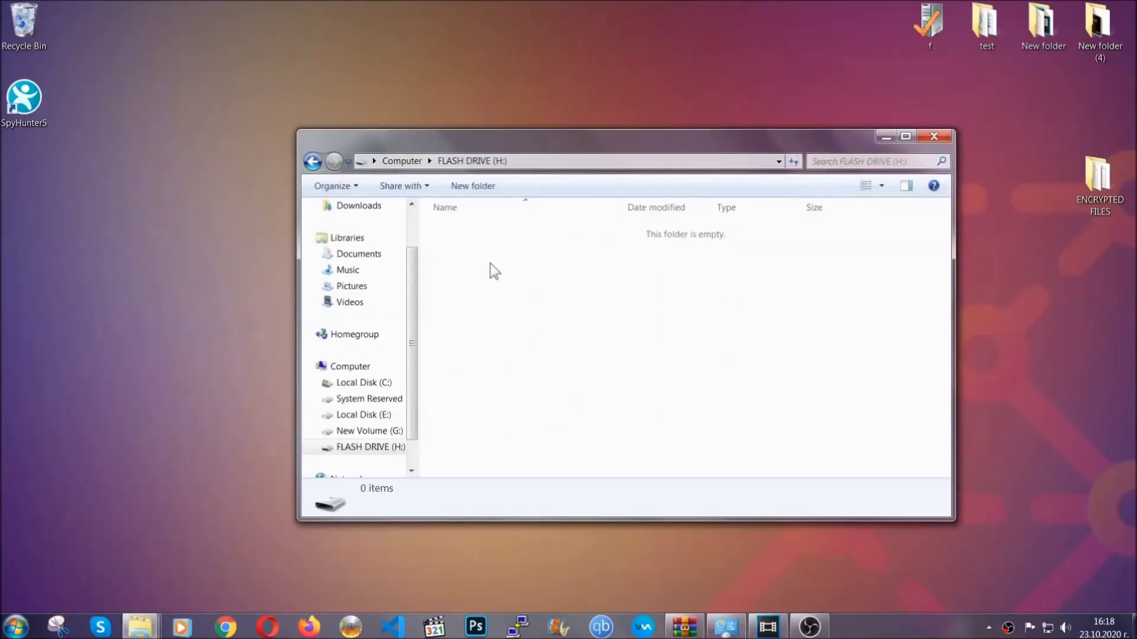
right_click(490, 264)
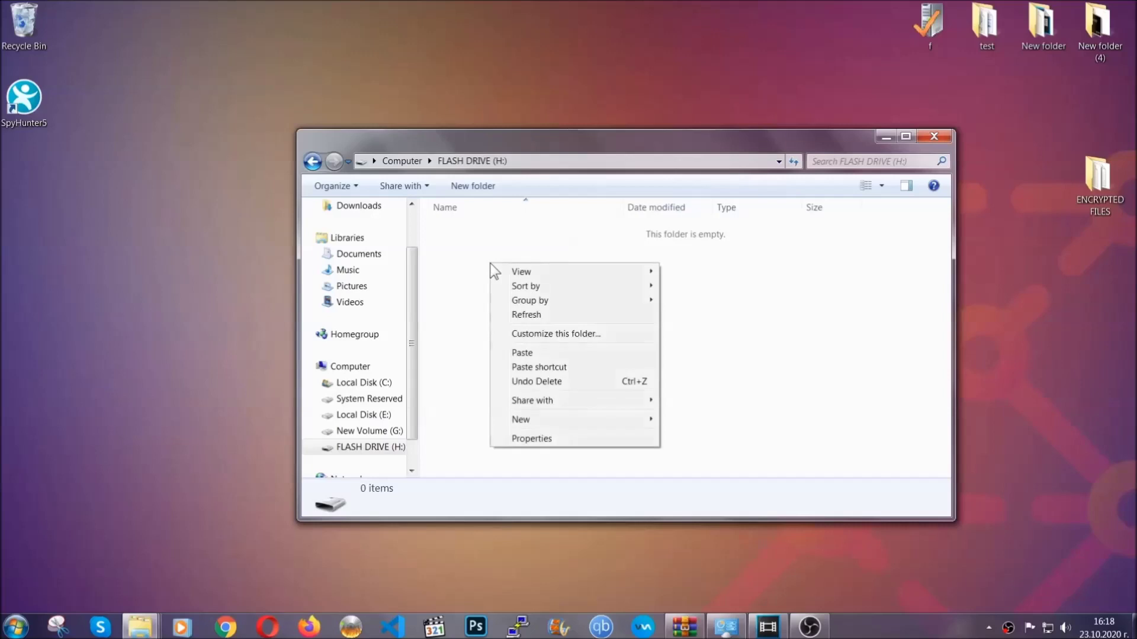
click(518, 353)
click(518, 354)
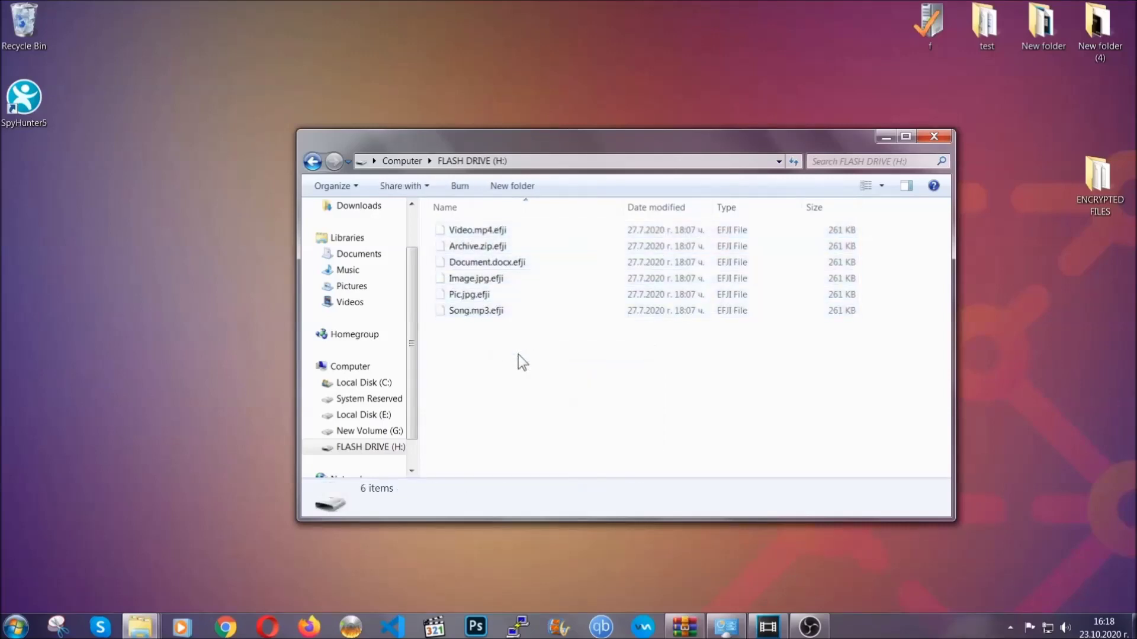
click(935, 137)
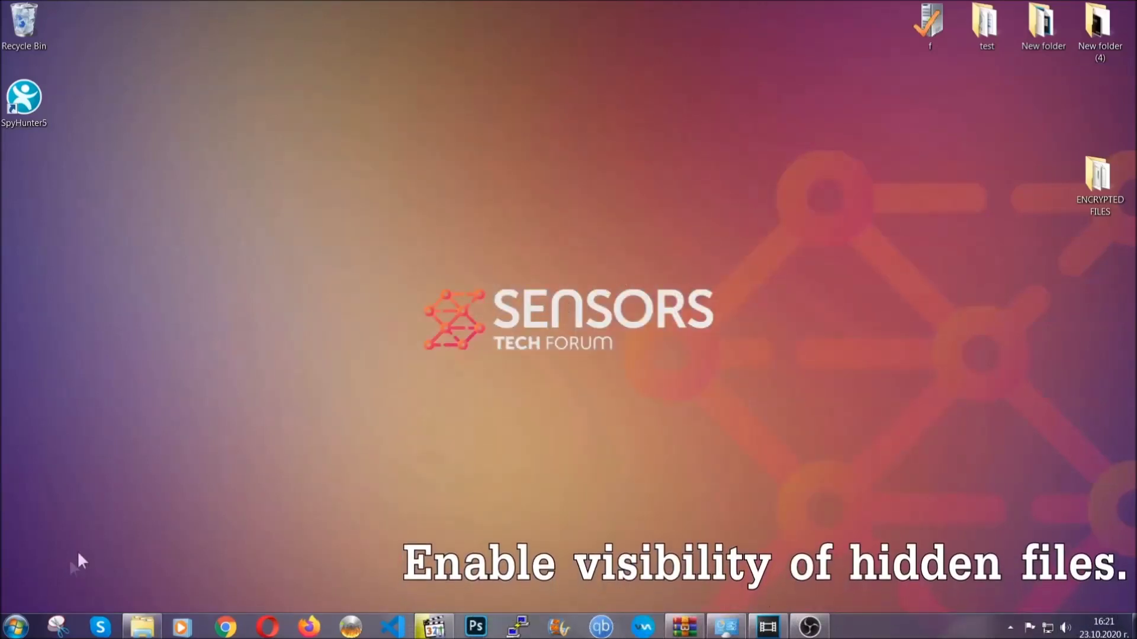
Find 'show hidden files and folders' and set Folder Options to show hidden files, folders, and drives.
click(16, 627)
click(48, 590)
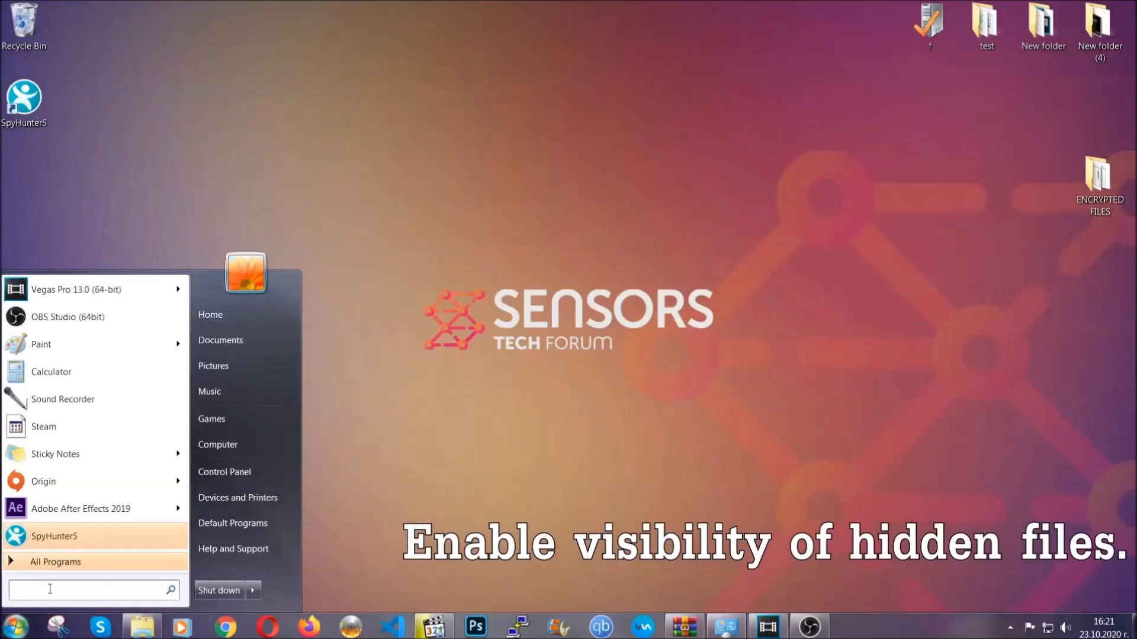
text(showh)
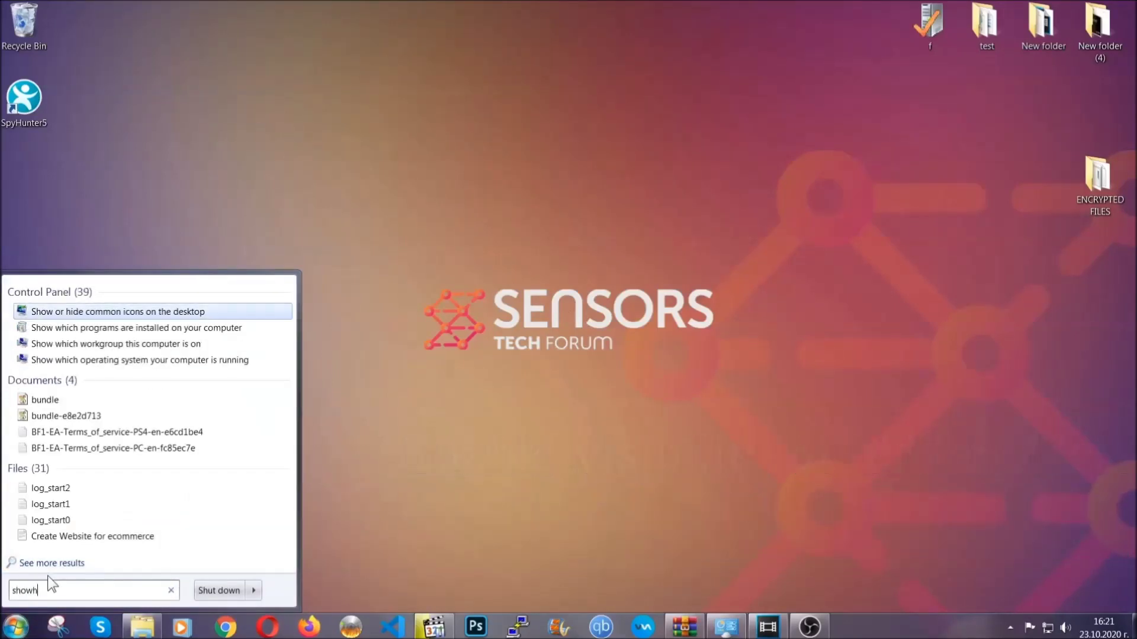
key(BackSpace)
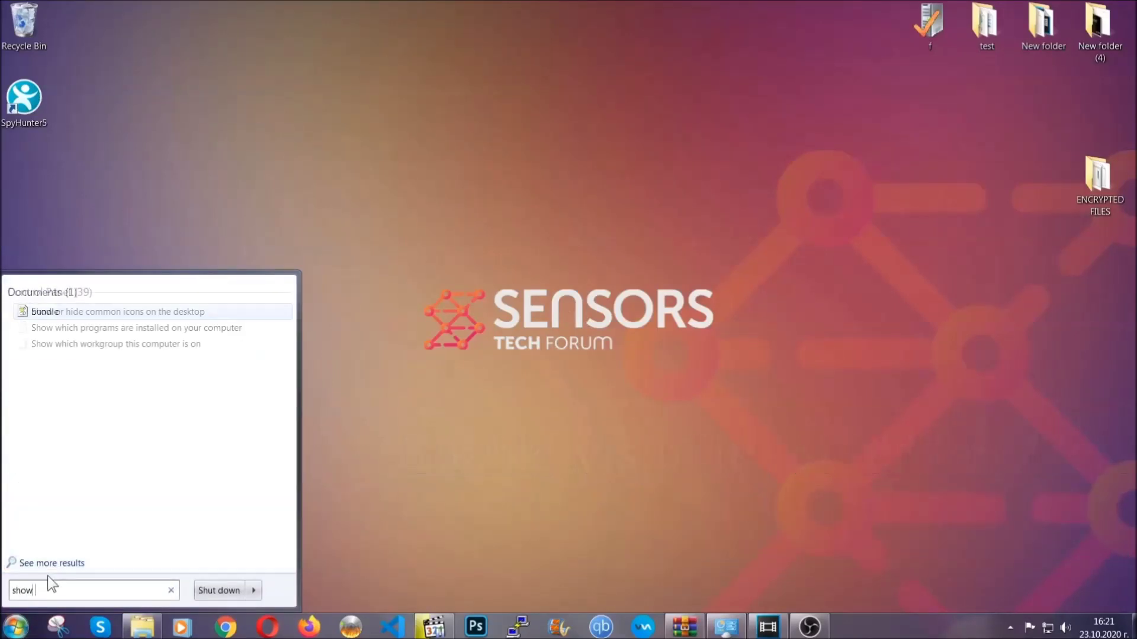
text(hidden files and folders)
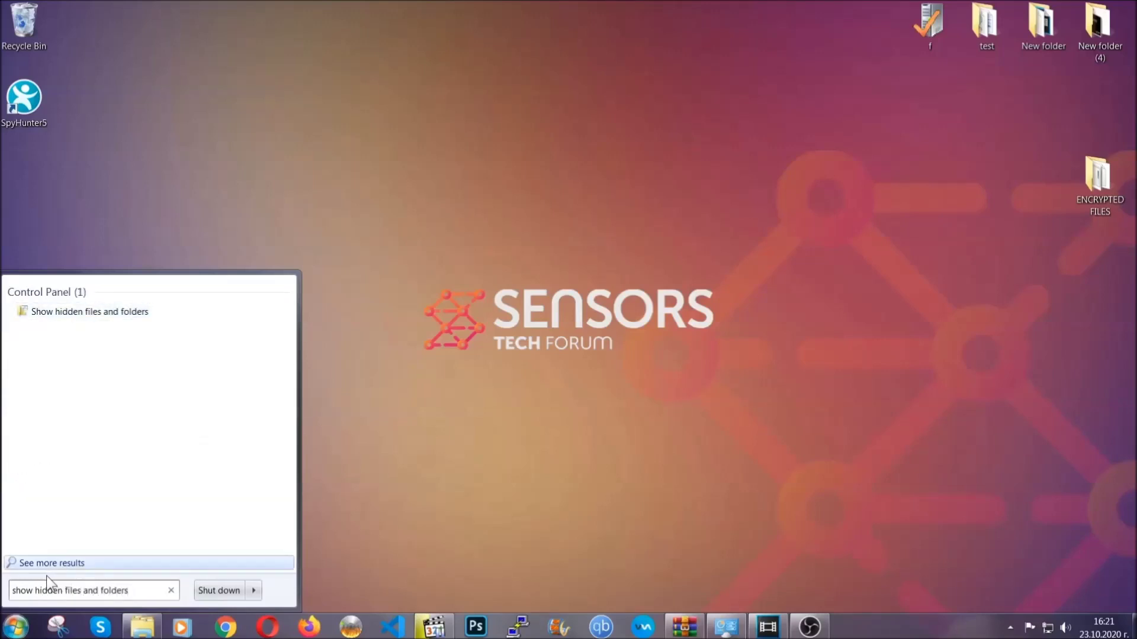
click(134, 314)
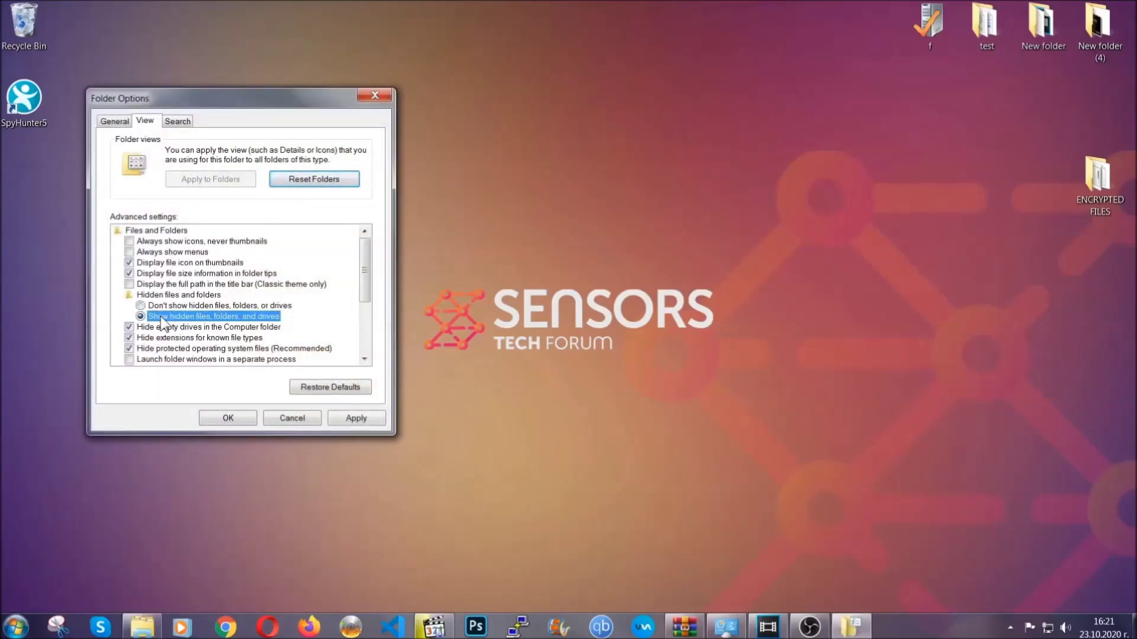
click(352, 420)
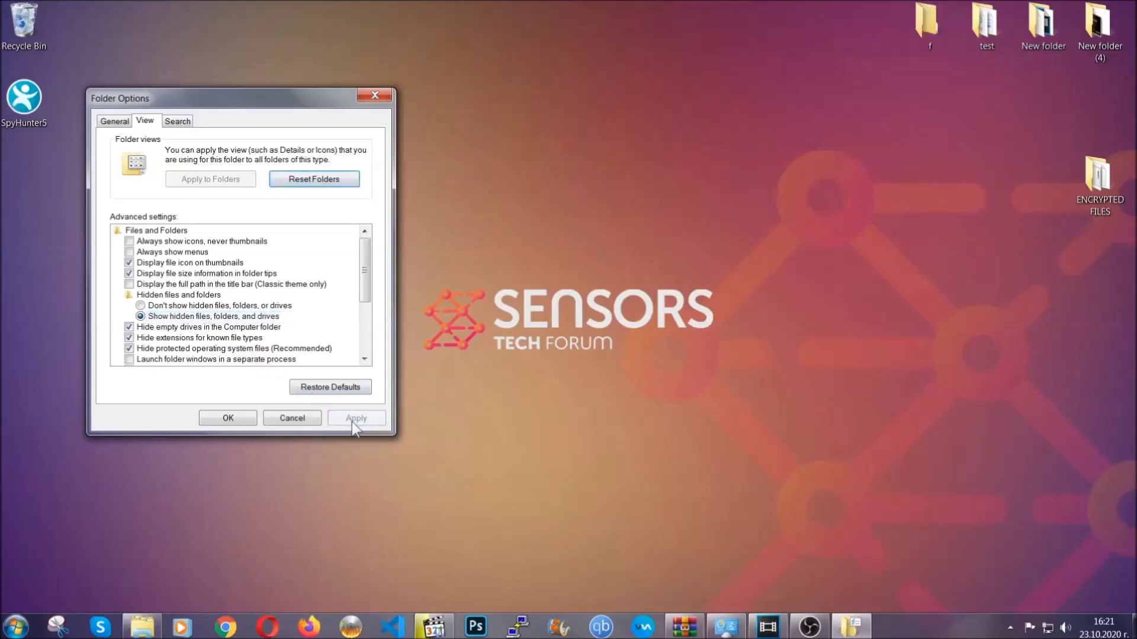
click(228, 418)
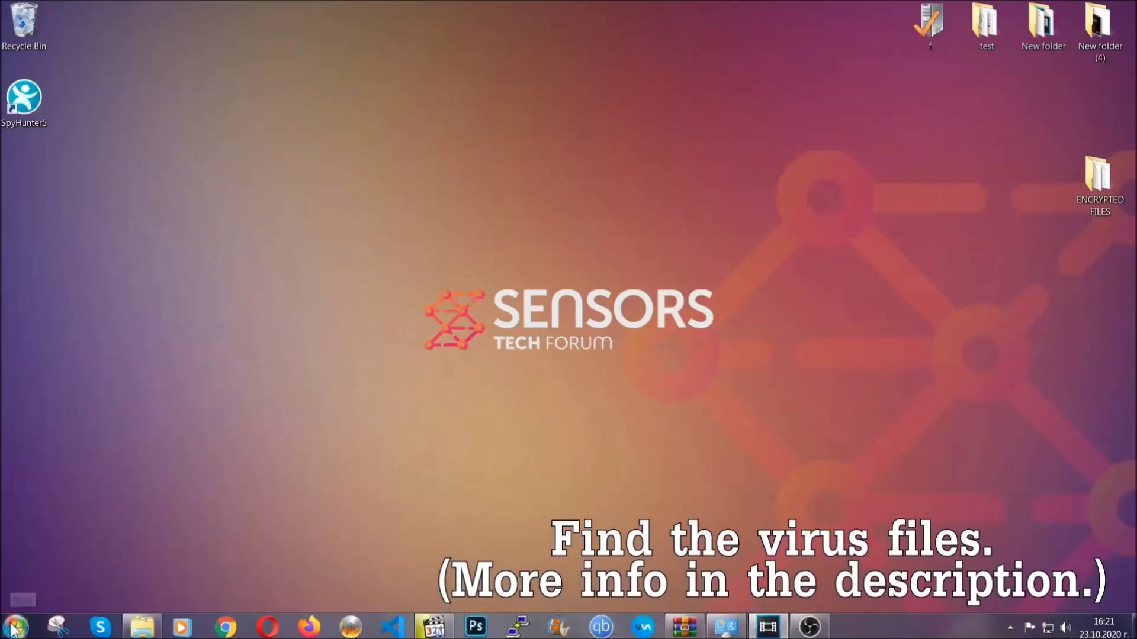
key(super)
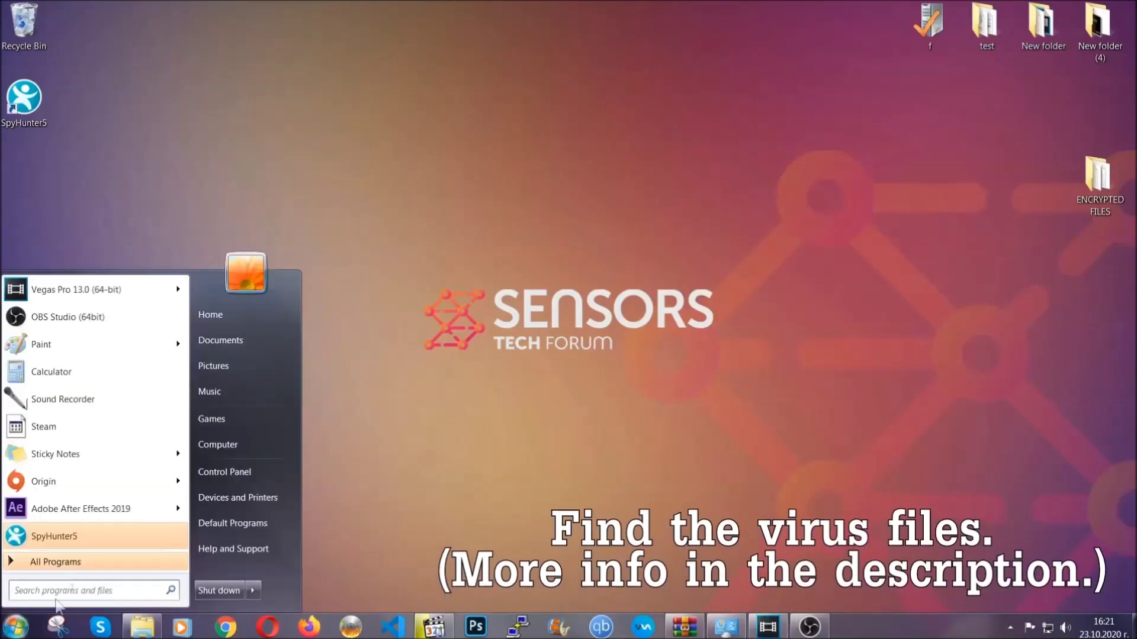
Search the whole computer for 'fileextension:exe Example Vir'.
click(234, 443)
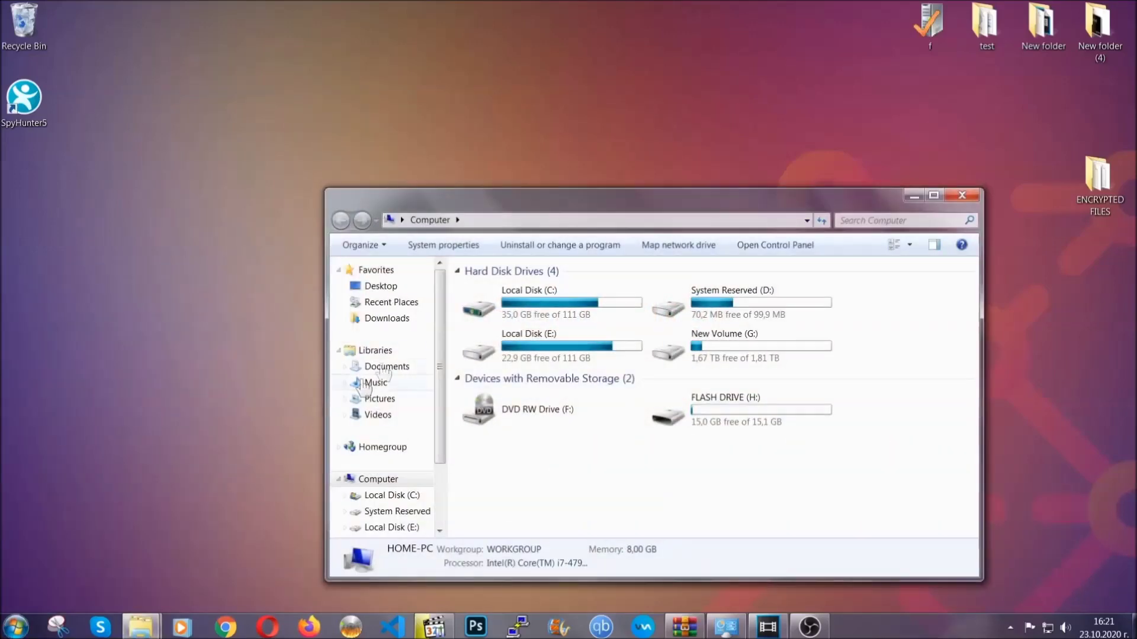
drag(619, 208, 544, 158)
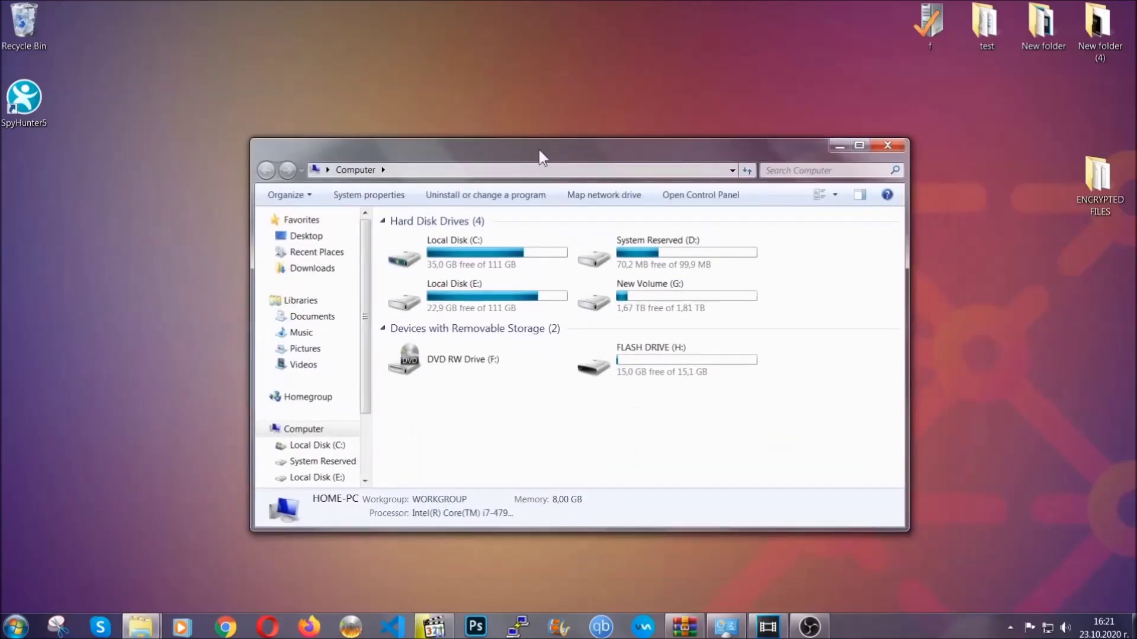
click(773, 170)
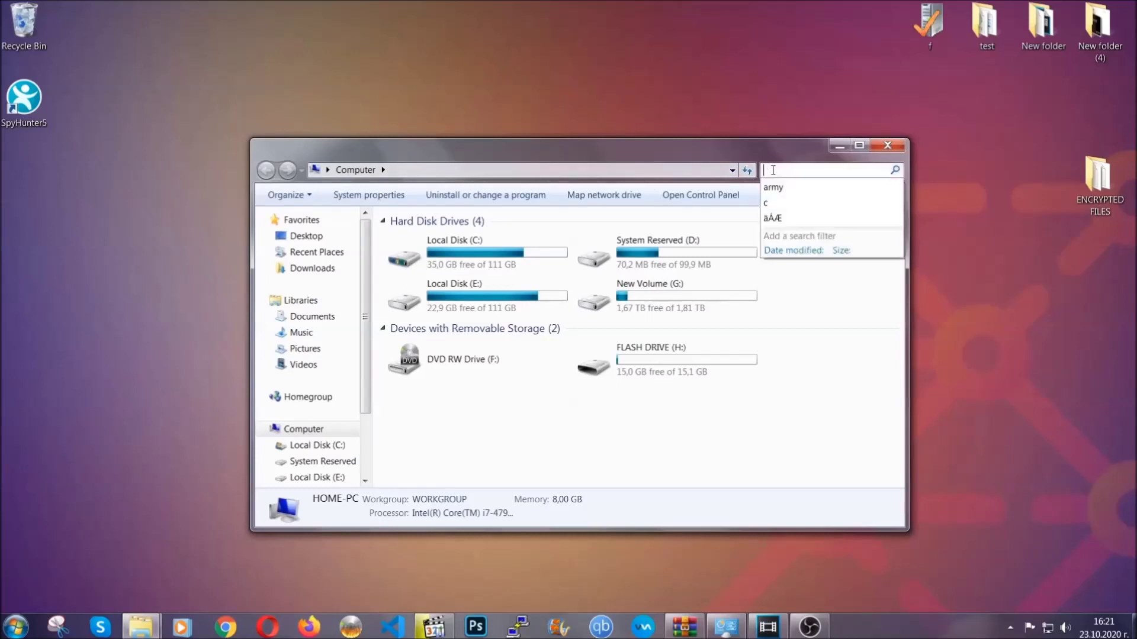
text(file)
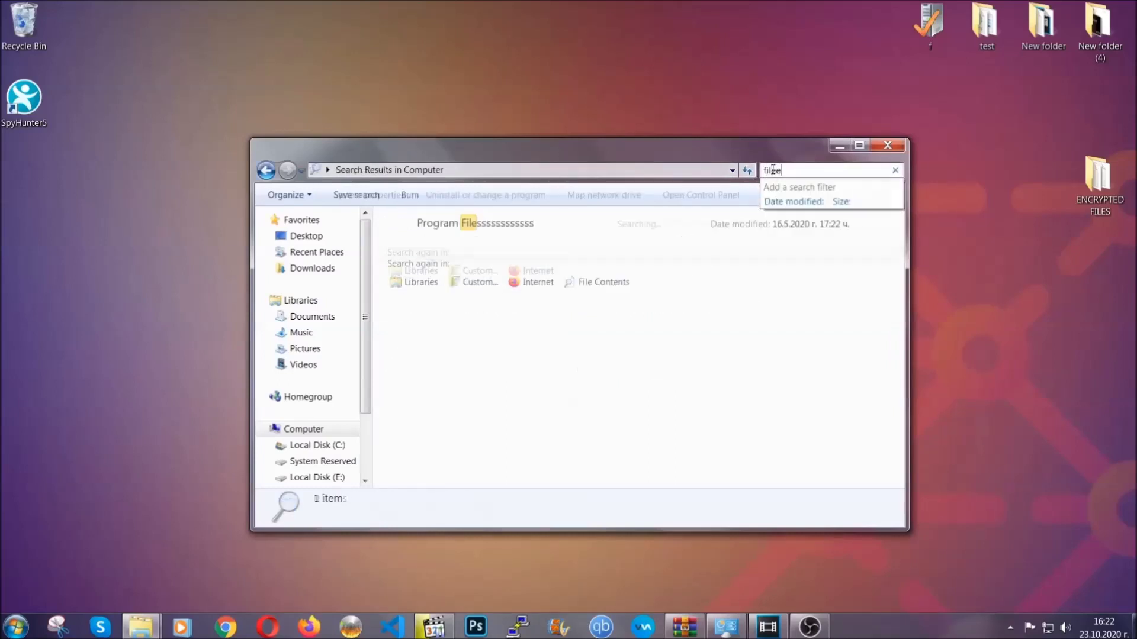
text(extension:exe )
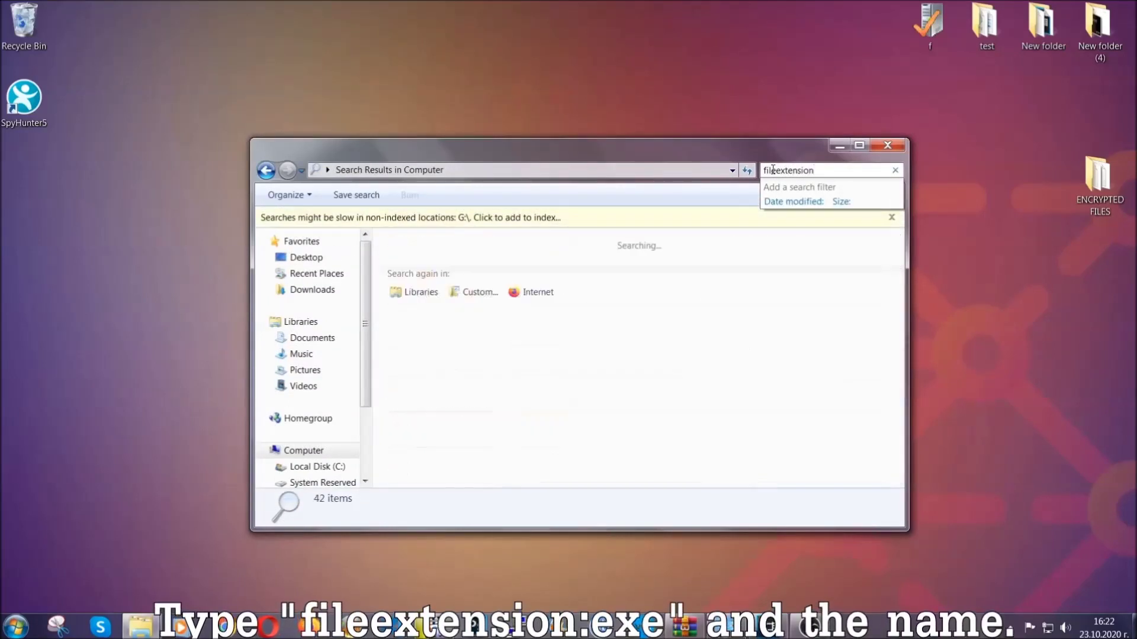
text(E)
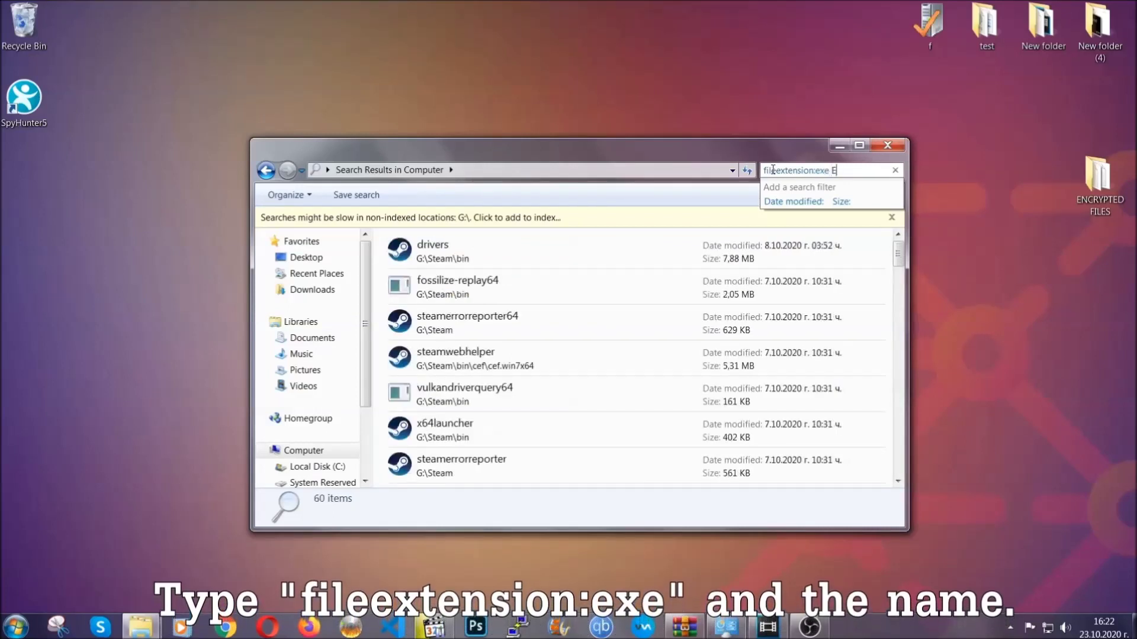
text(xample Virus Name)
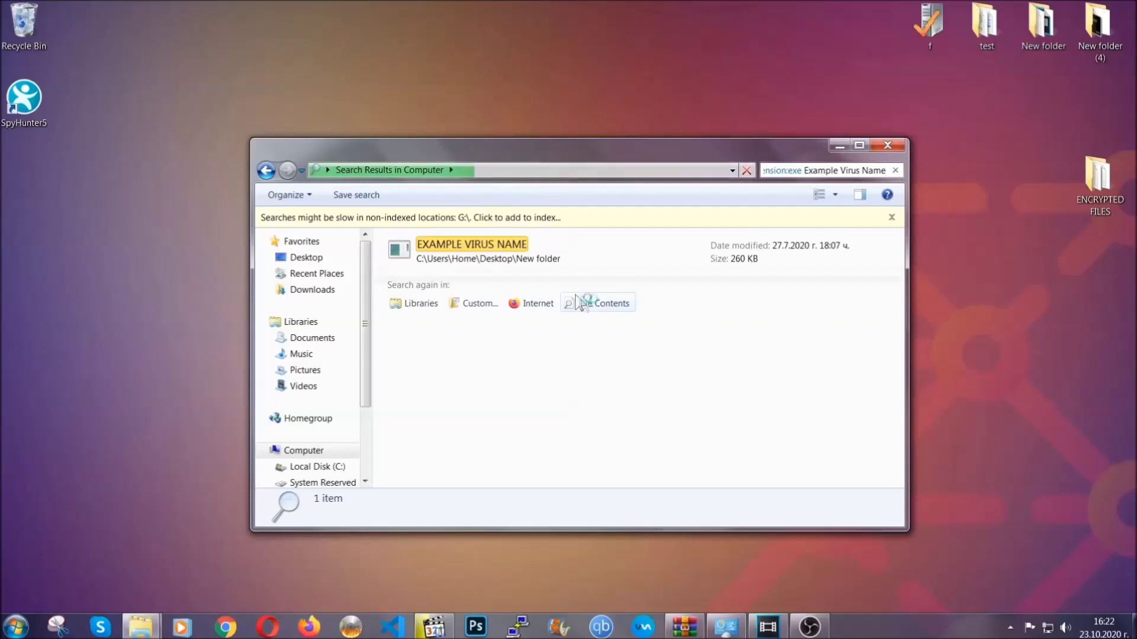
Delete the EXAMPLE VIRUS NAME executable to the Recycle Bin and close Explorer.
click(499, 246)
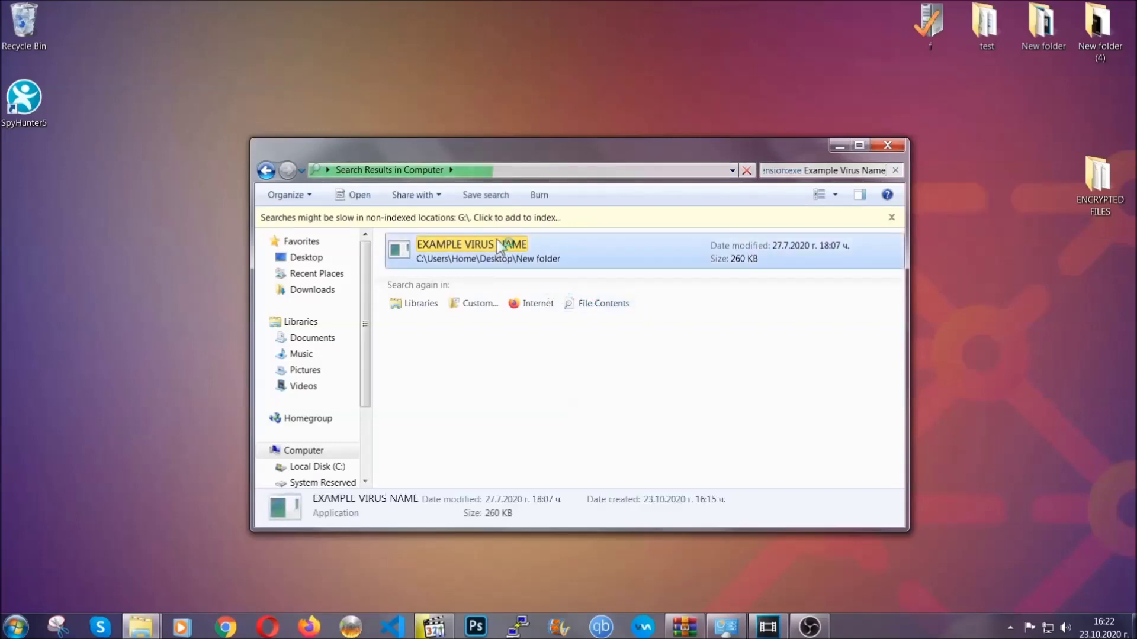
right_click(498, 244)
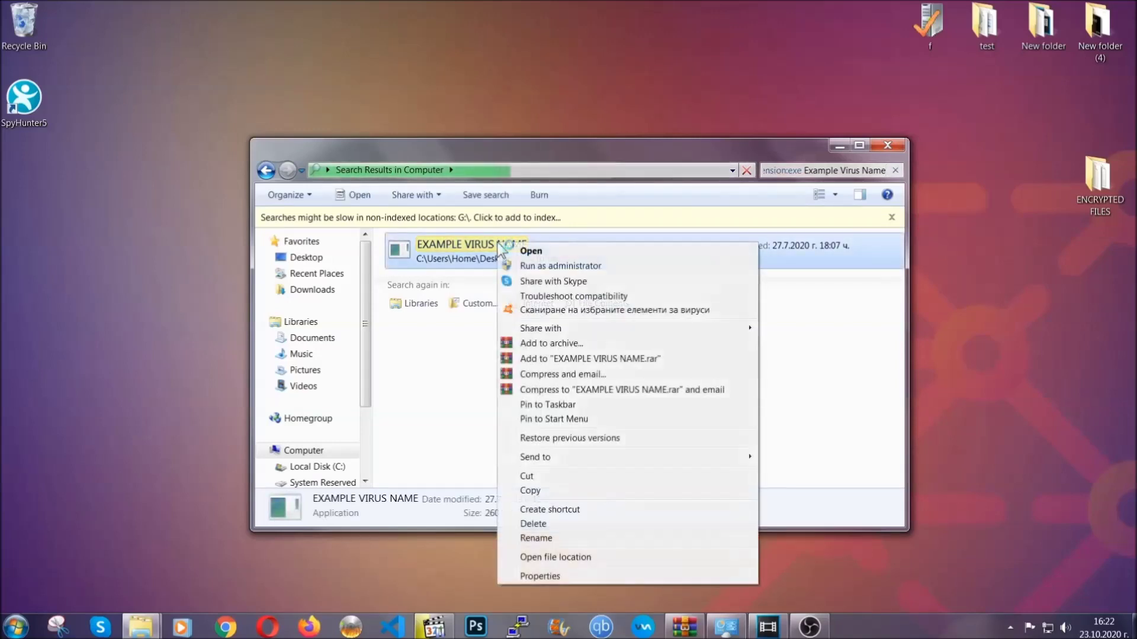
click(547, 523)
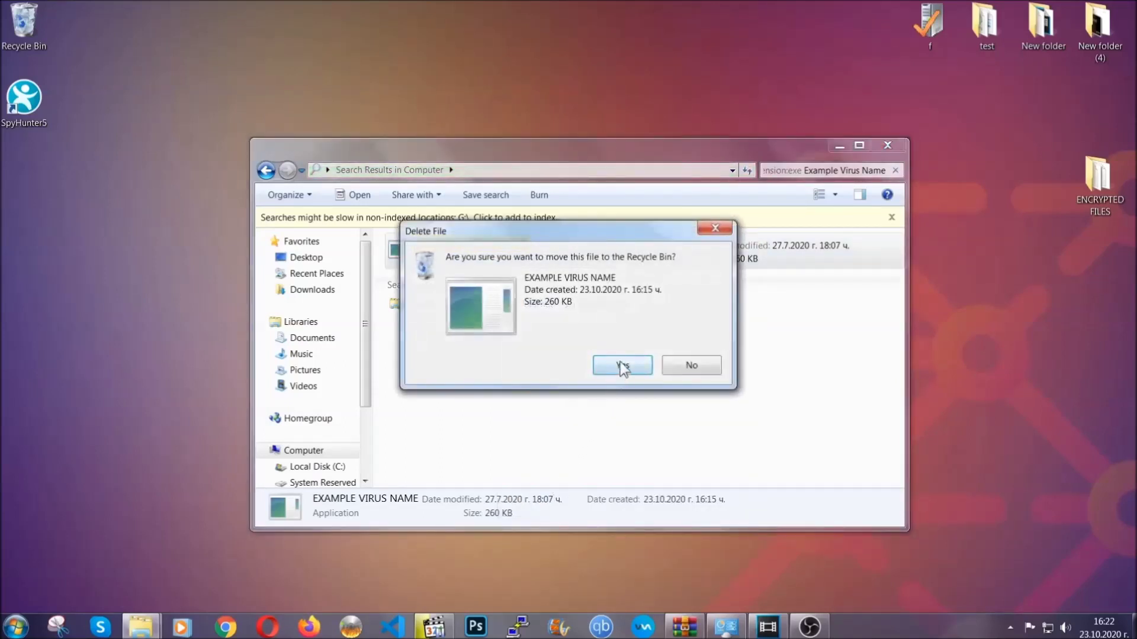
click(619, 363)
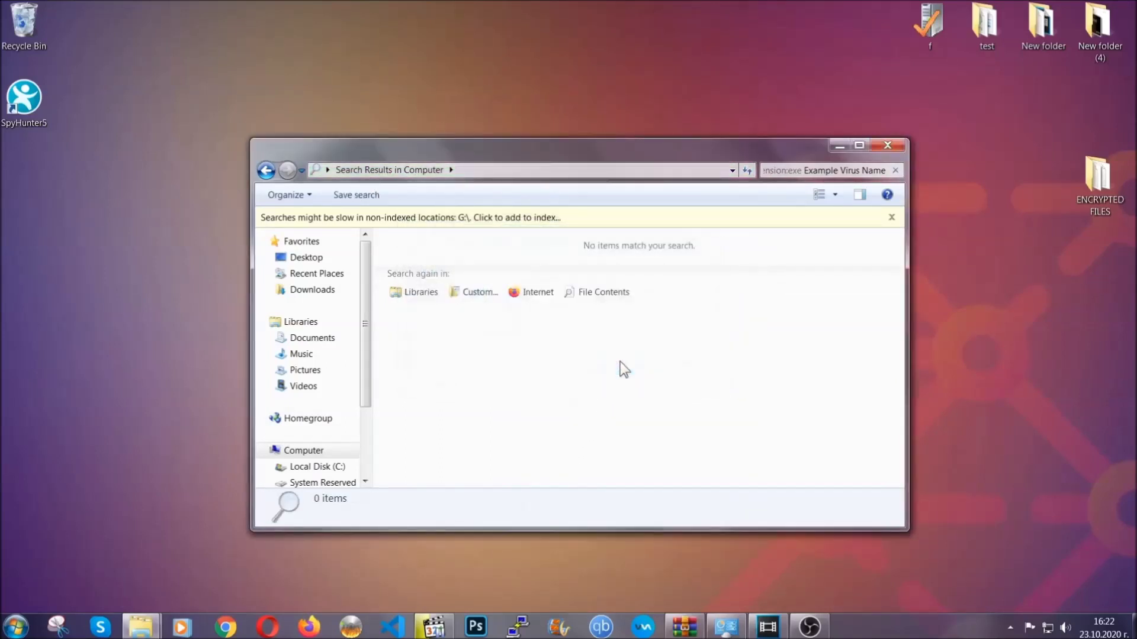
click(888, 146)
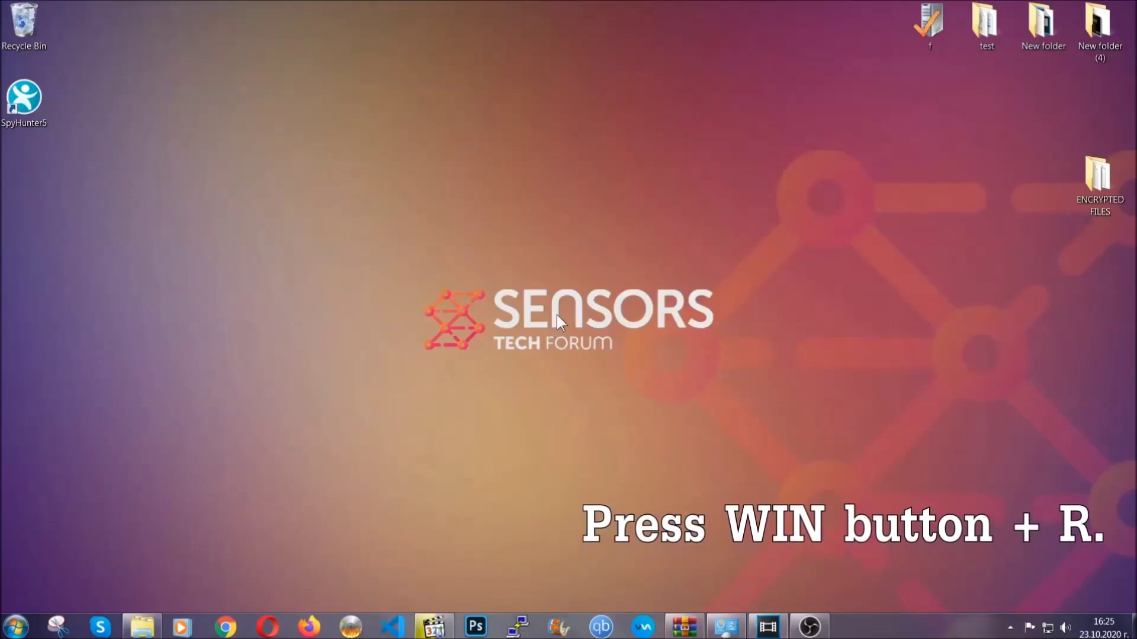
Launch Registry Editor by running REGEDIT from the Run dialog.
key(super+r)
click(107, 539)
drag(107, 538, 14, 536)
text(REGEDIT)
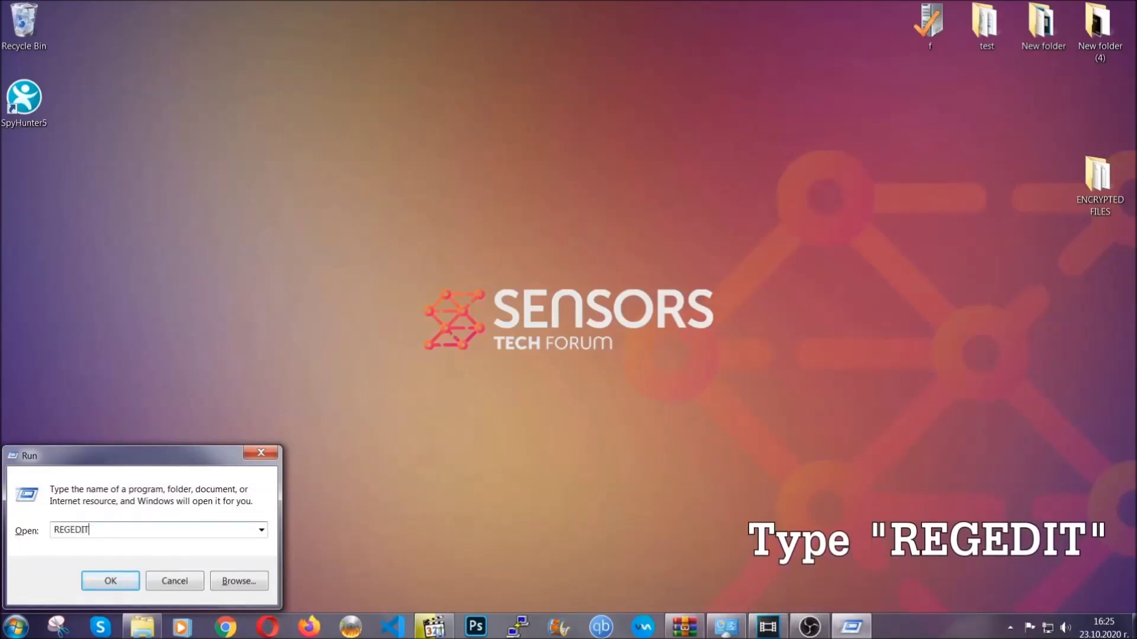
click(98, 578)
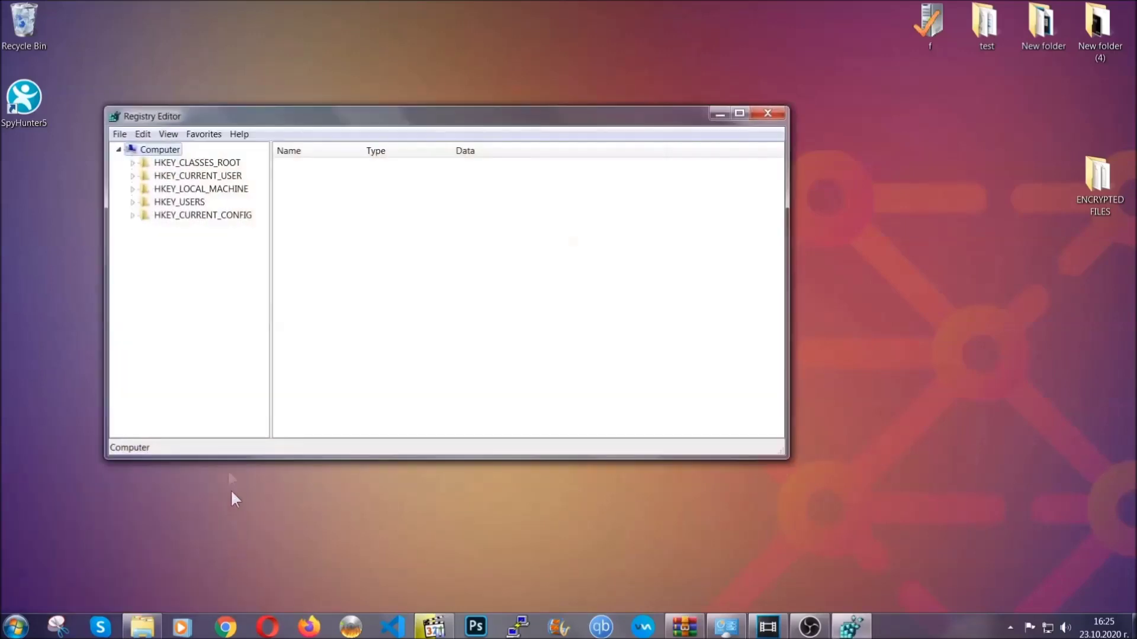
Export the entire registry as BACKUP to the Desktop.
click(120, 135)
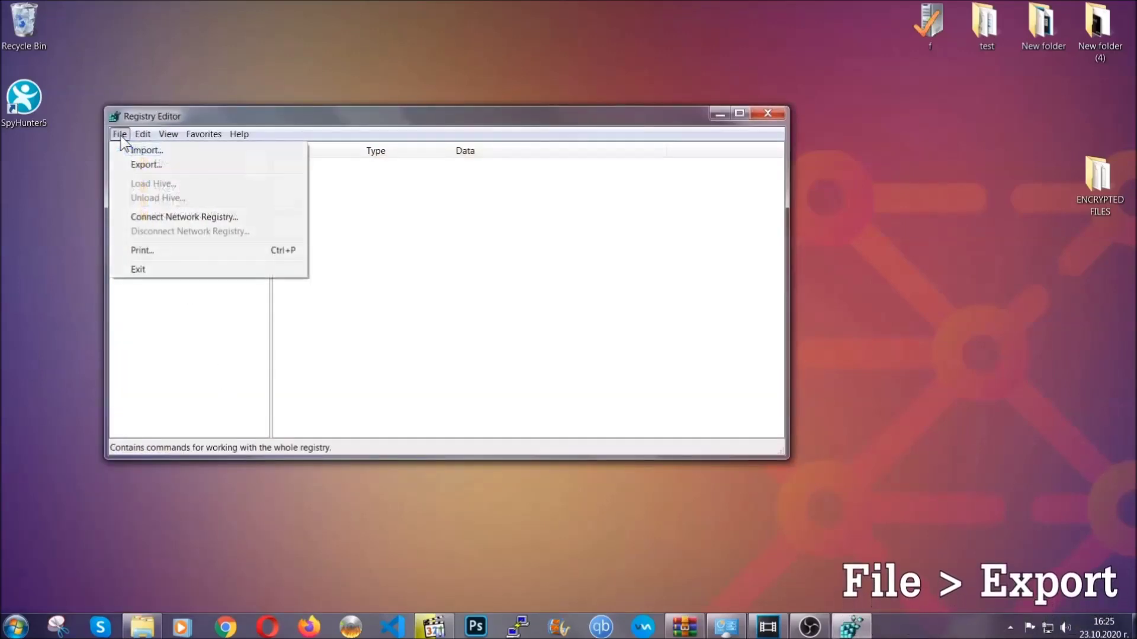
click(148, 163)
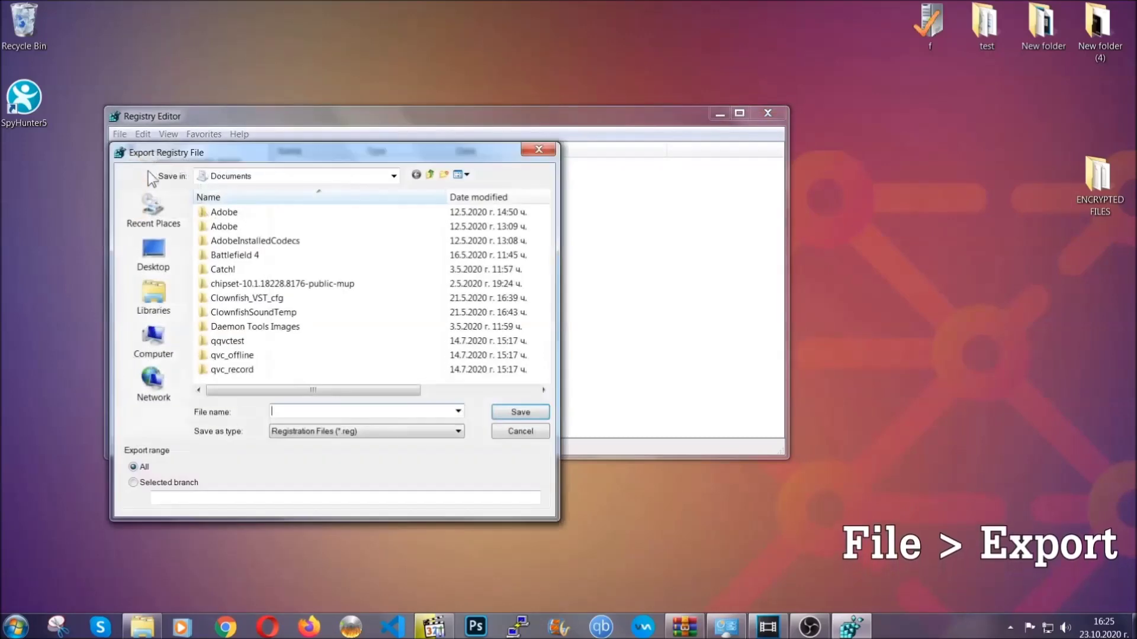
click(148, 250)
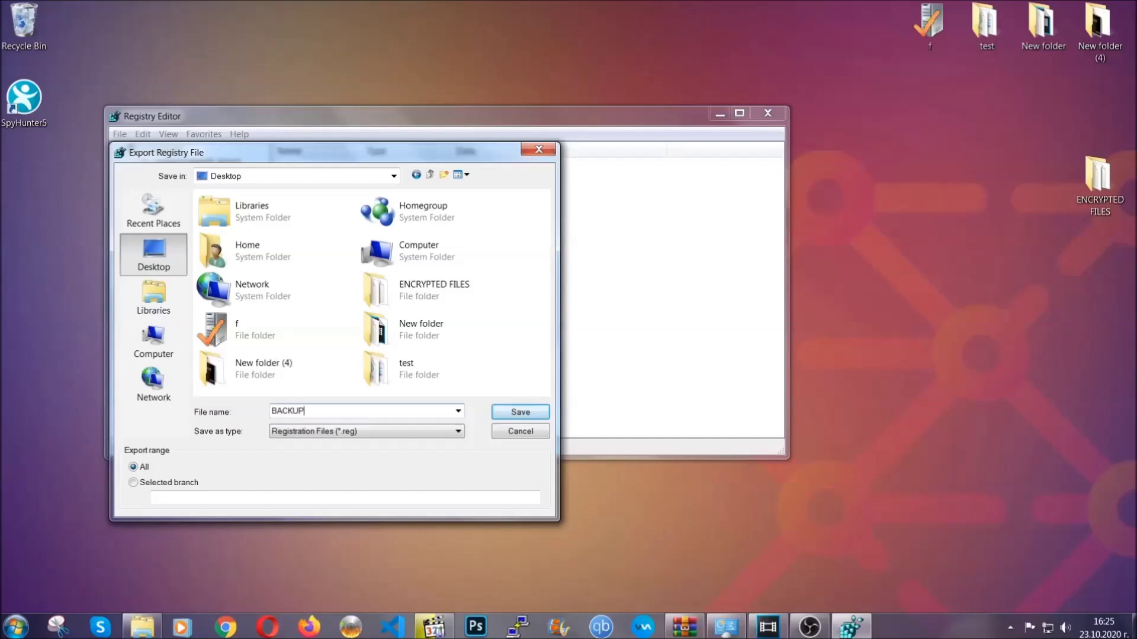
click(513, 414)
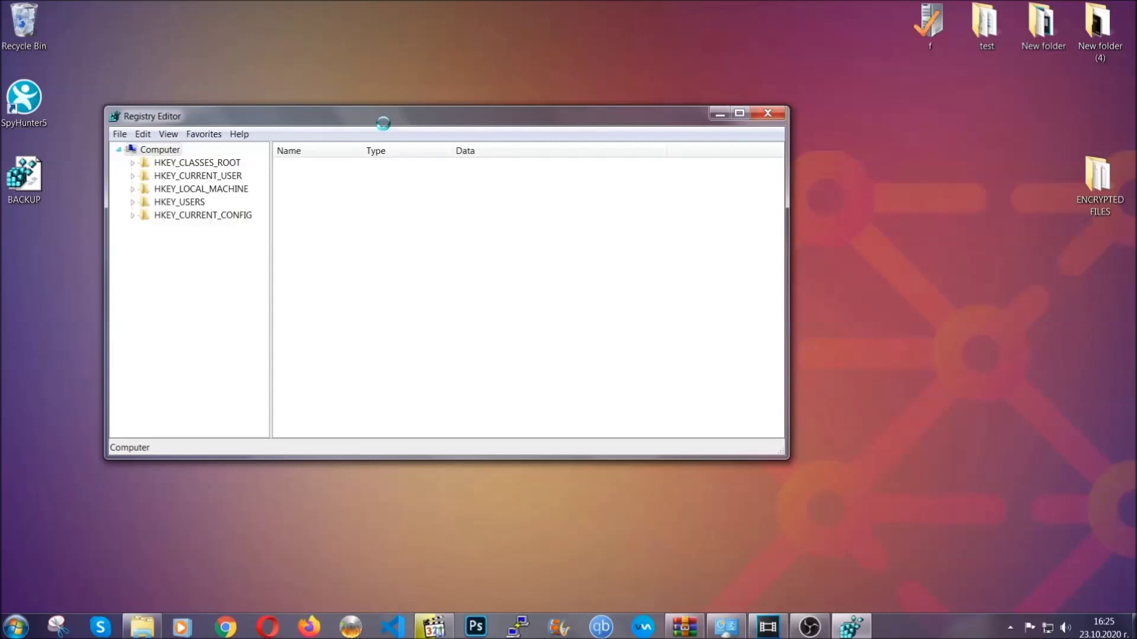
drag(383, 123, 496, 161)
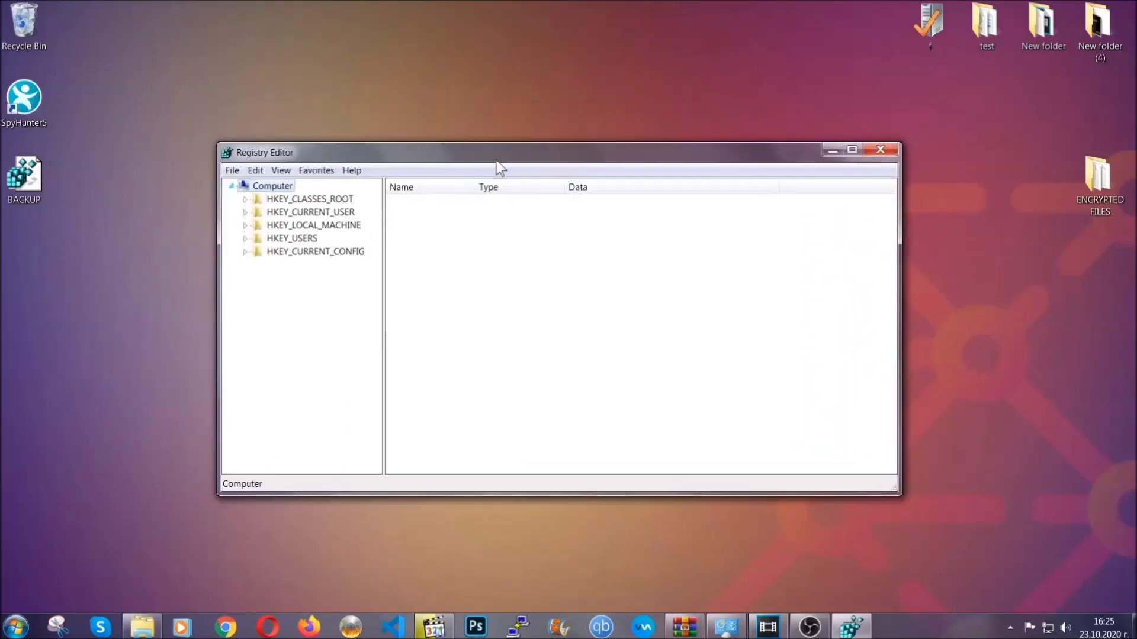
click(231, 172)
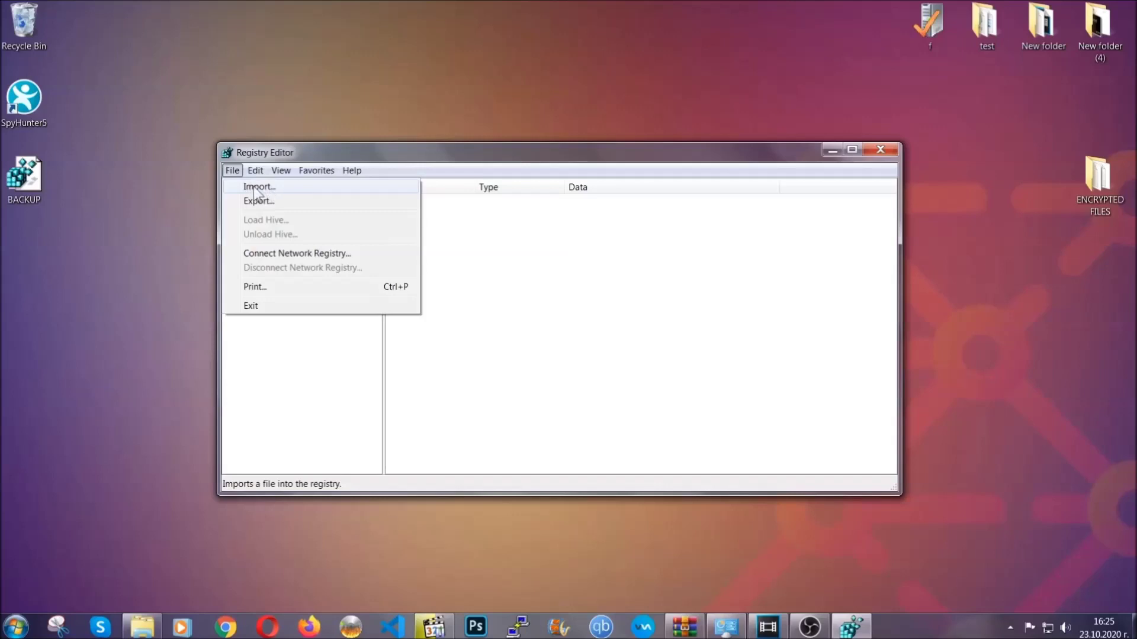
Search the registry for RunOnce to reach the startup keys.
click(233, 170)
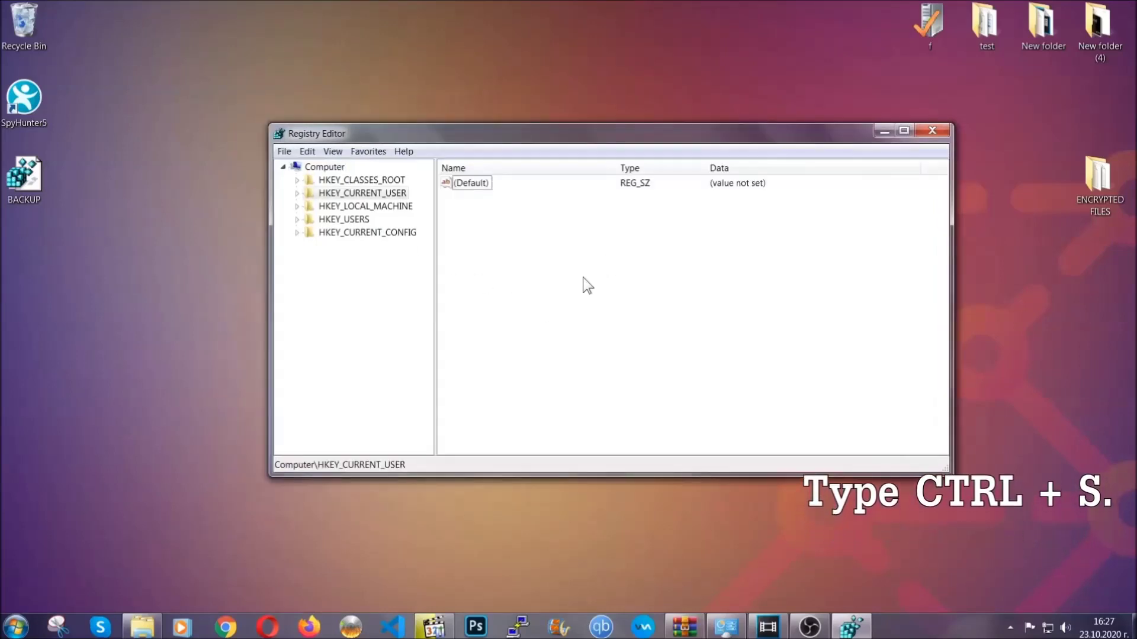
key(ctrl+f)
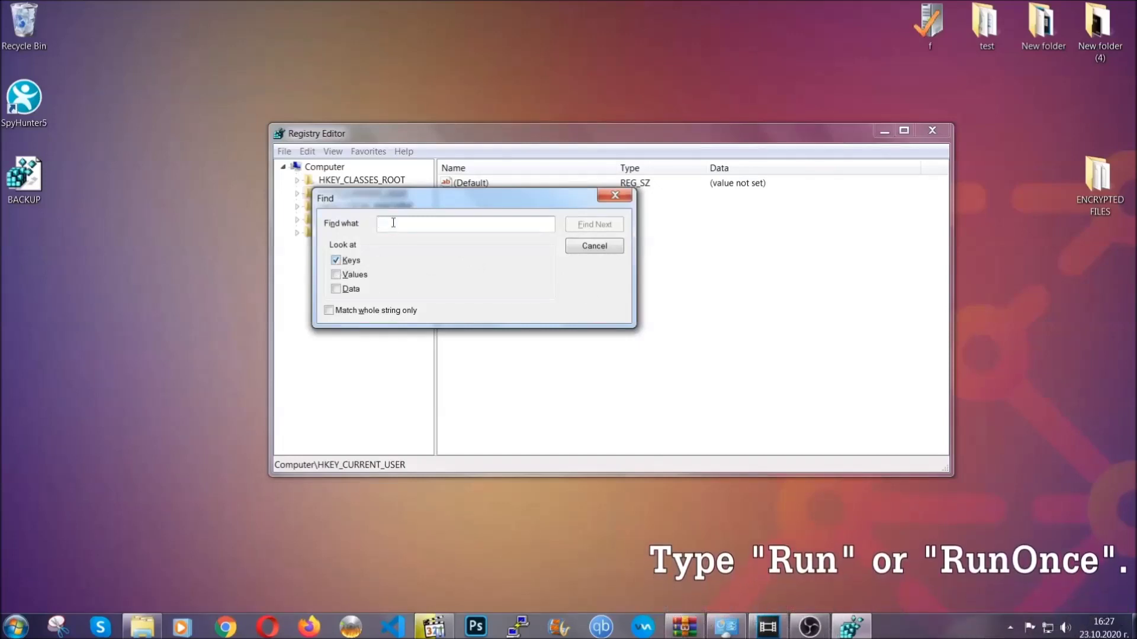
text(RunO)
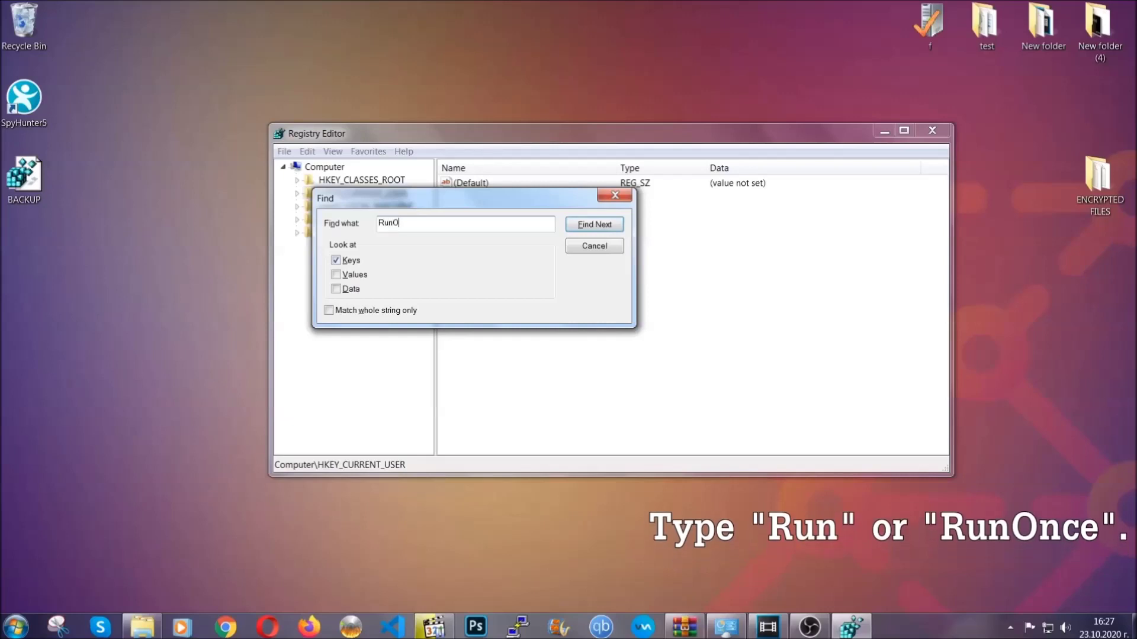
text(nce)
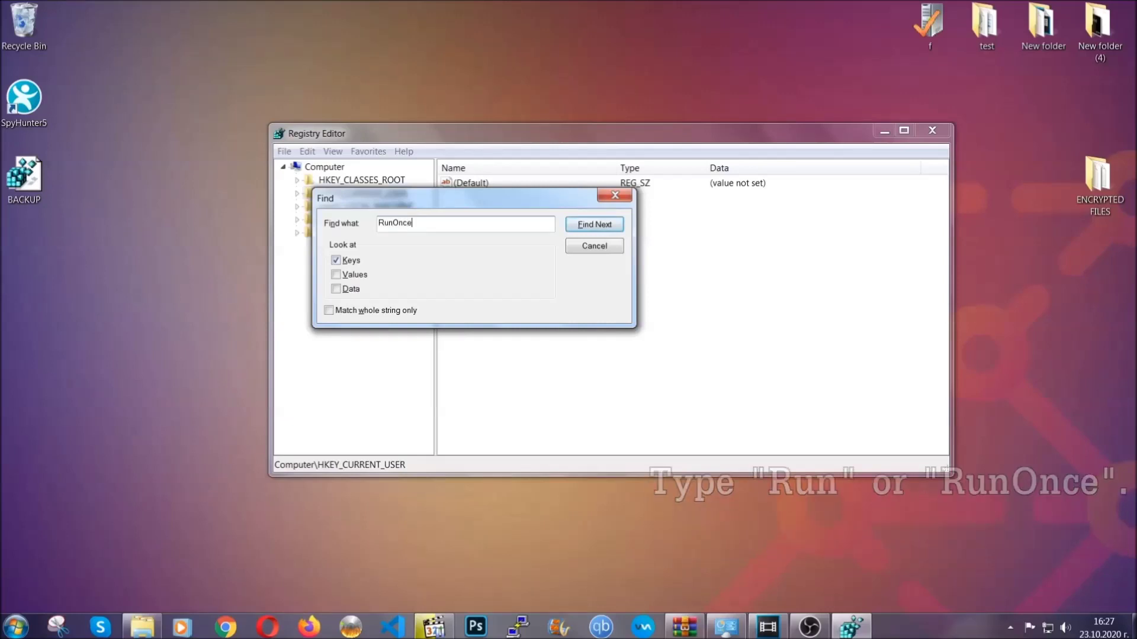
click(594, 225)
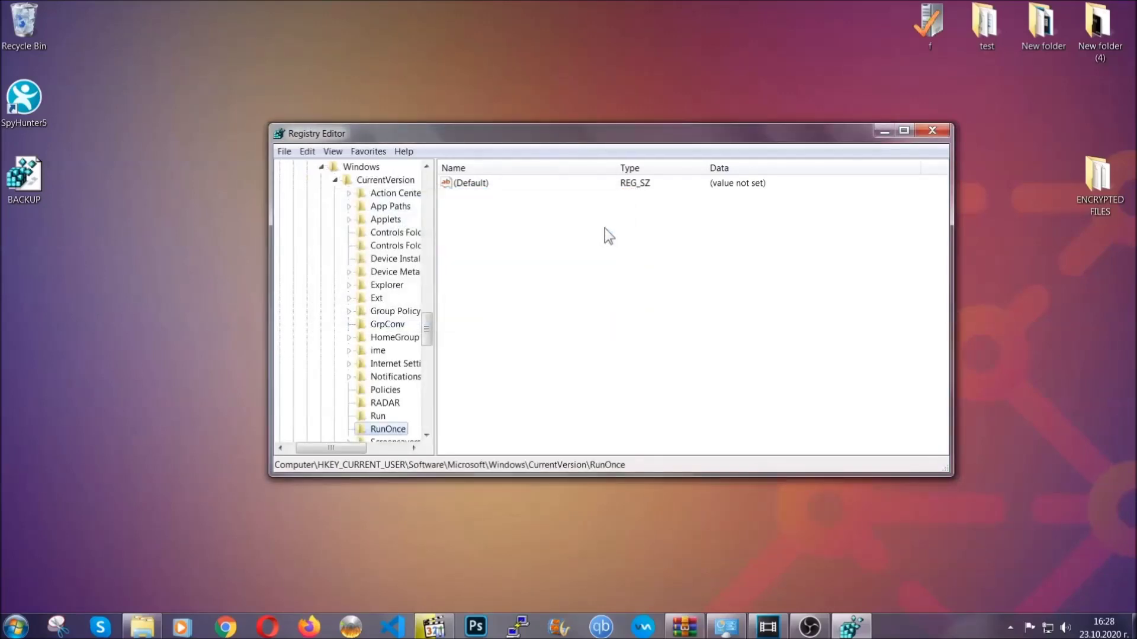
drag(427, 327, 427, 341)
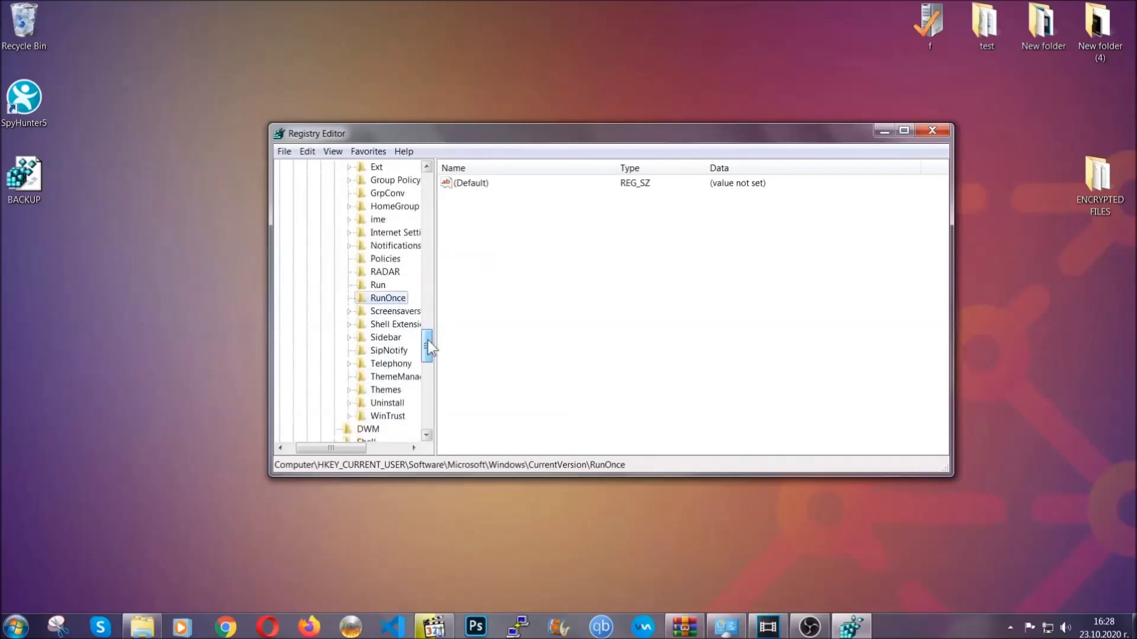
Delete the THE VIRUS value from the Run key and confirm the deletion.
click(378, 284)
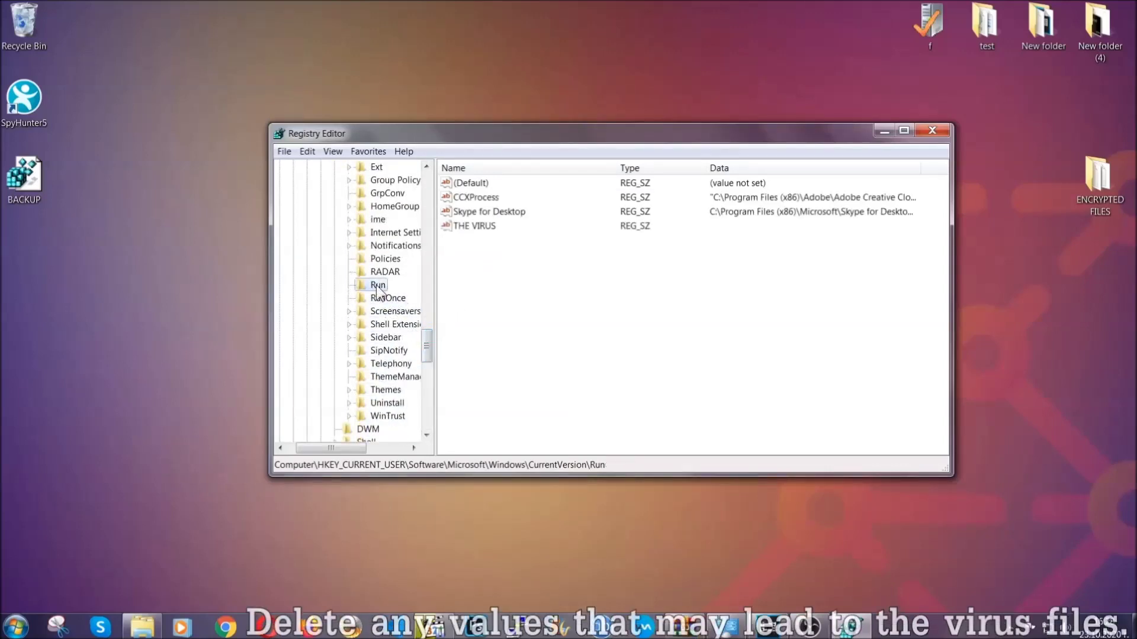
click(467, 228)
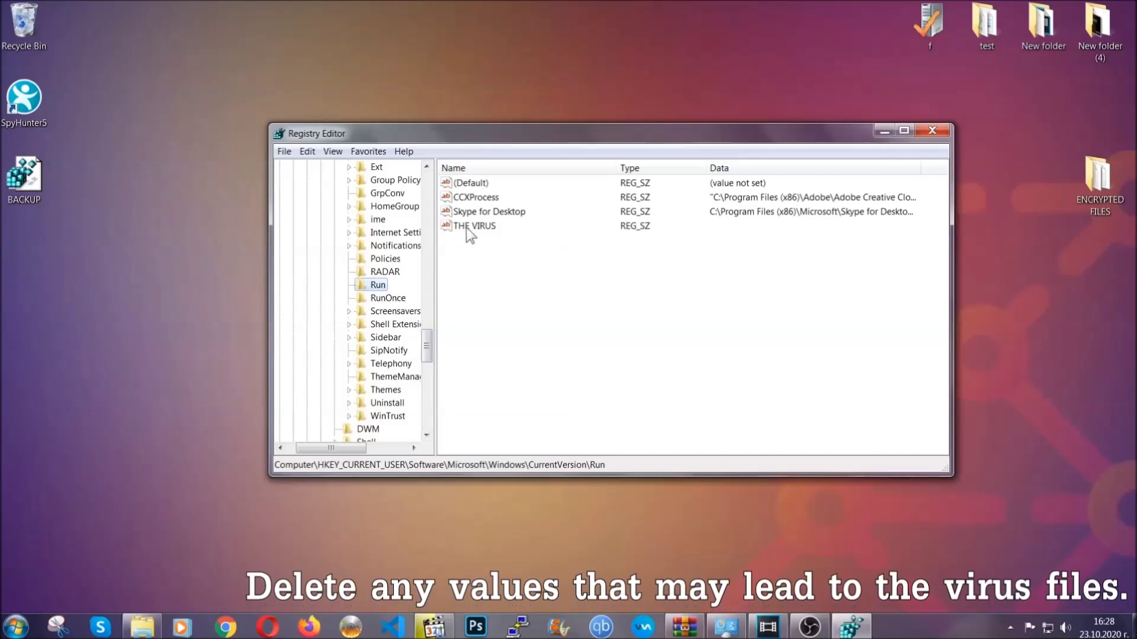
right_click(468, 230)
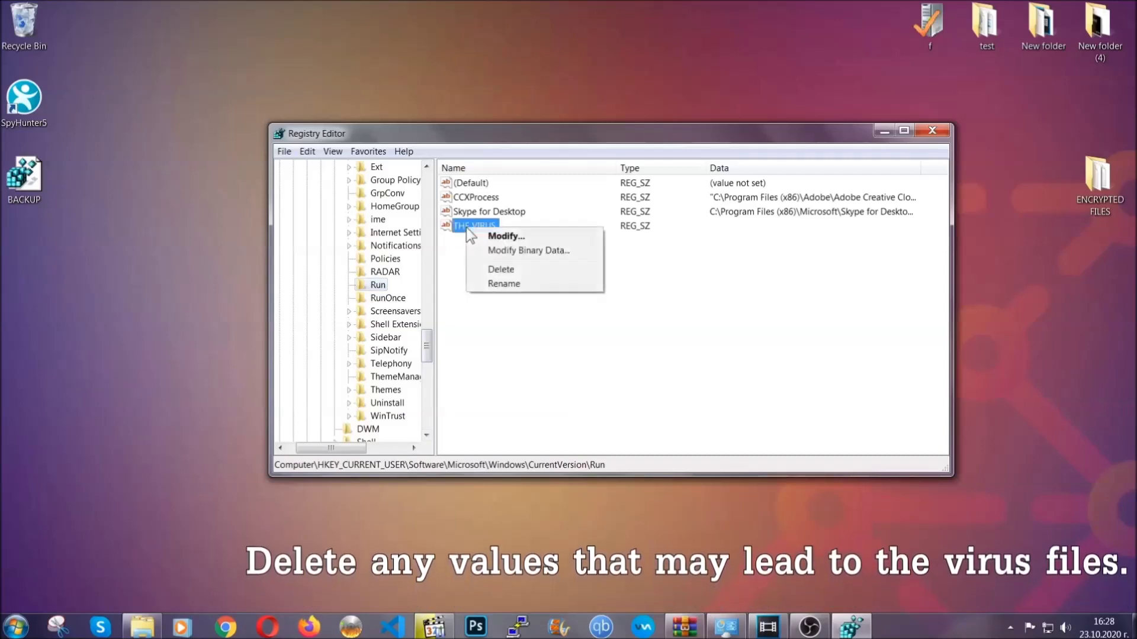
click(491, 270)
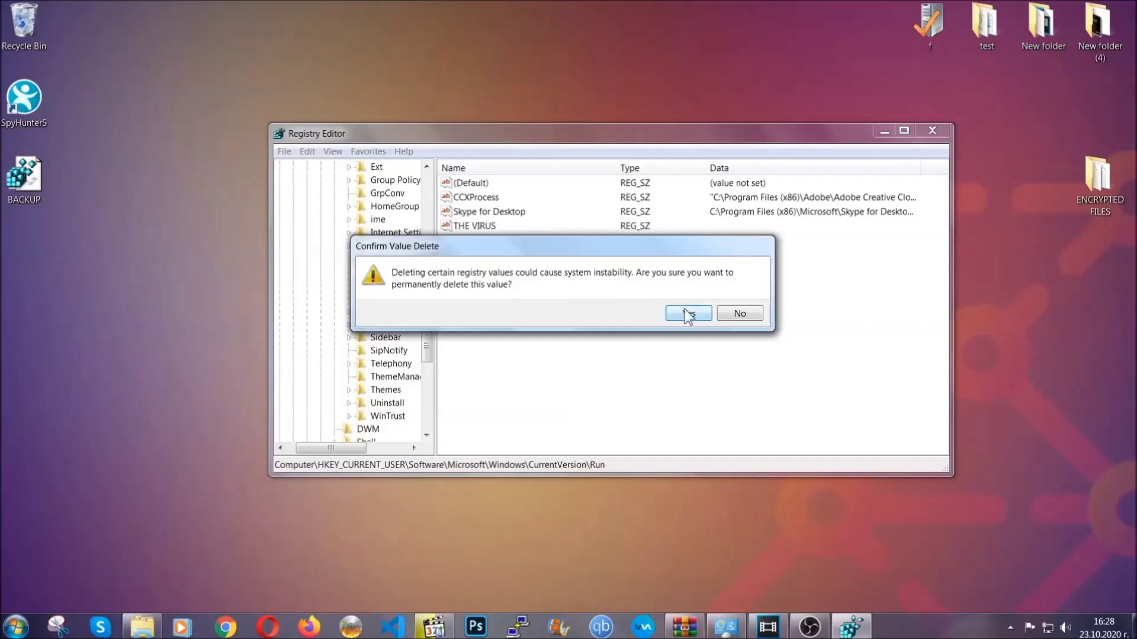
click(688, 315)
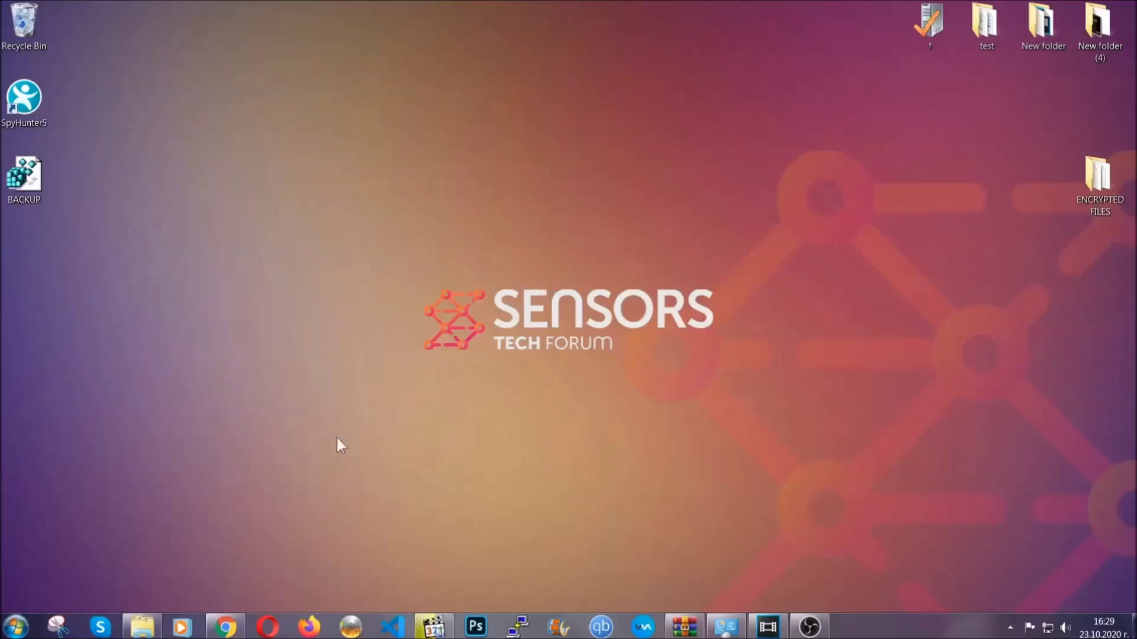
Bring up the SensorsTechForum recovery article and expand Method 2, Restore Data via Windows Backup.
click(225, 628)
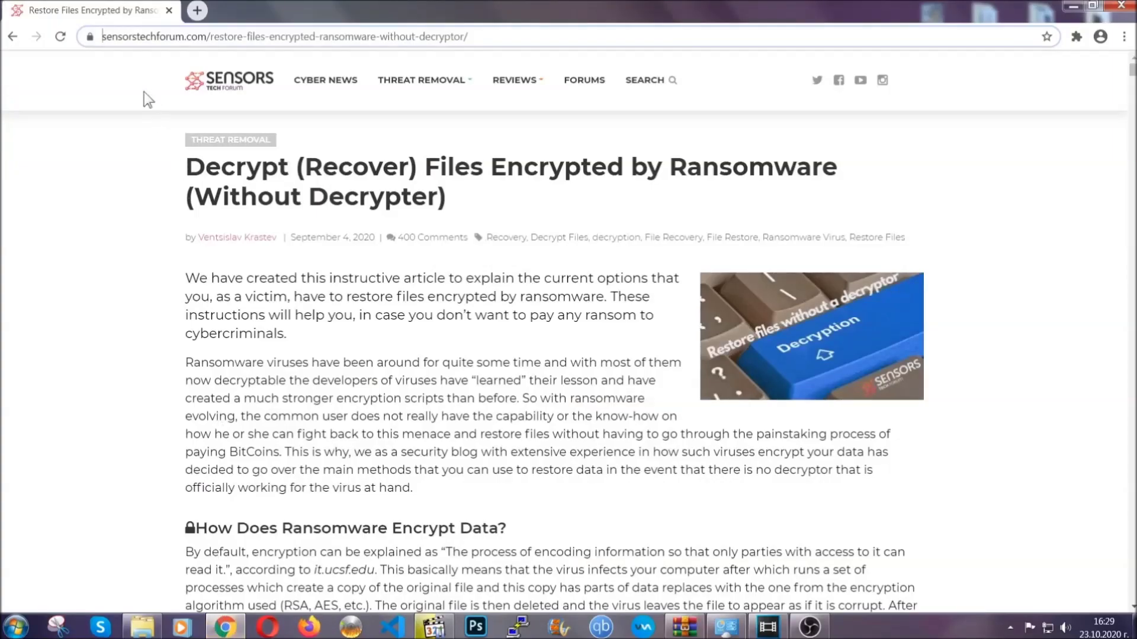
drag(102, 36, 513, 42)
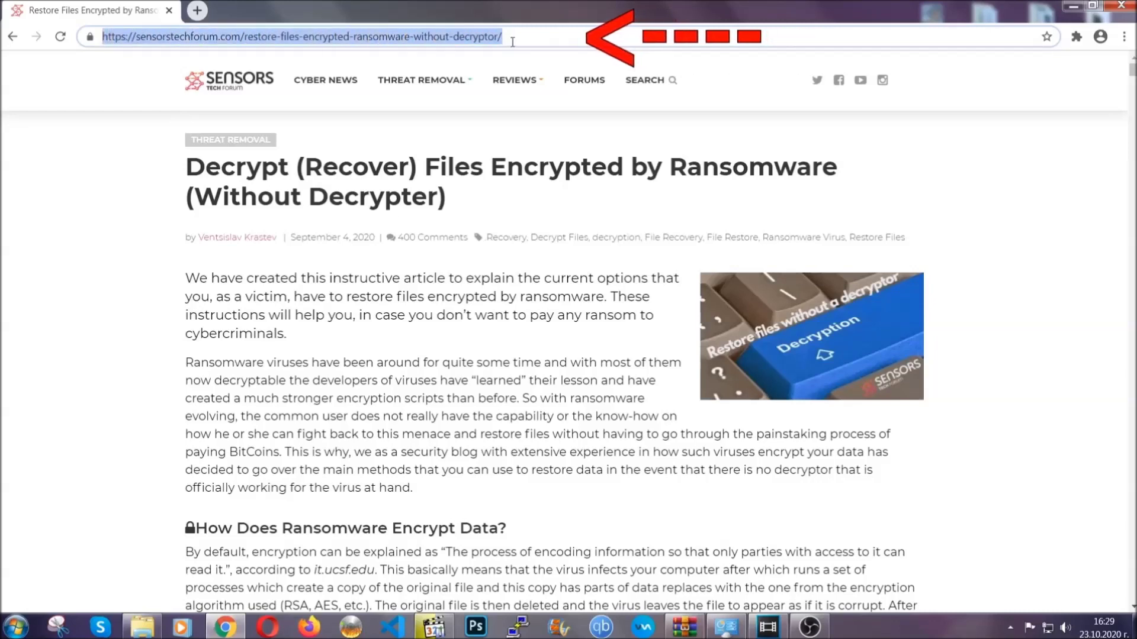
mouse_move(514, 117)
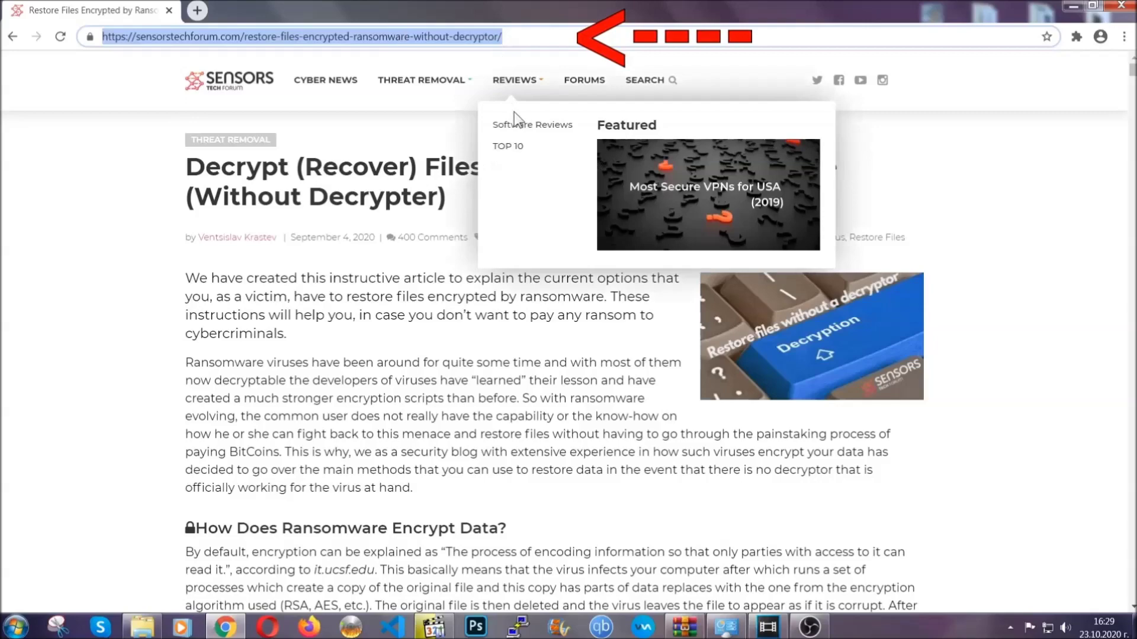
scroll(585, 323, down, 5)
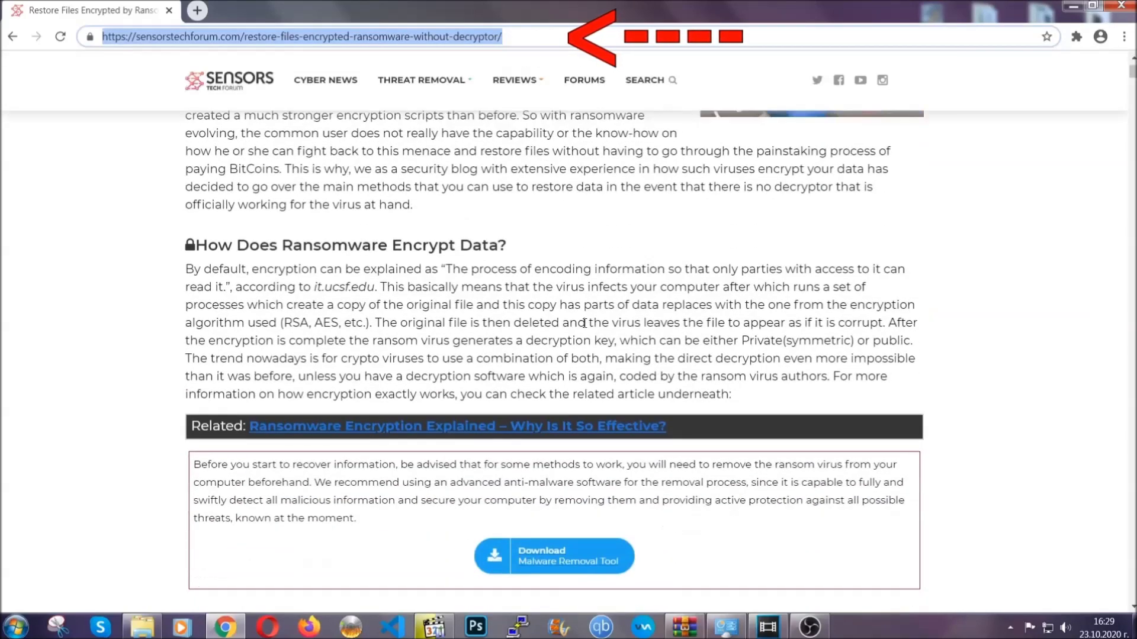
scroll(585, 324, down, 6)
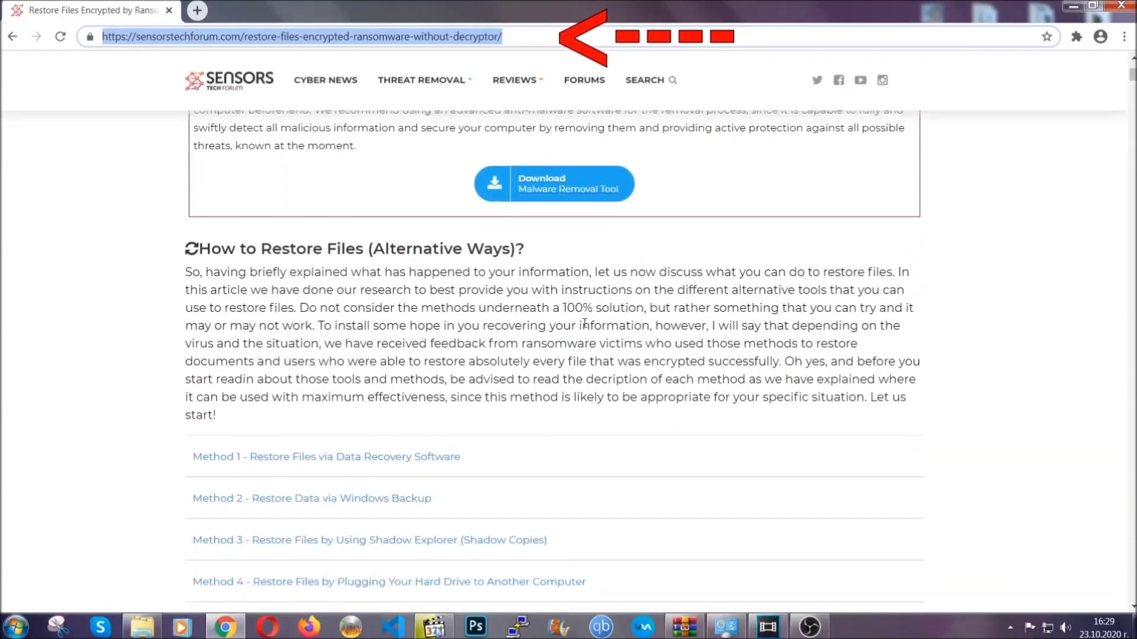
scroll(584, 323, down, 4)
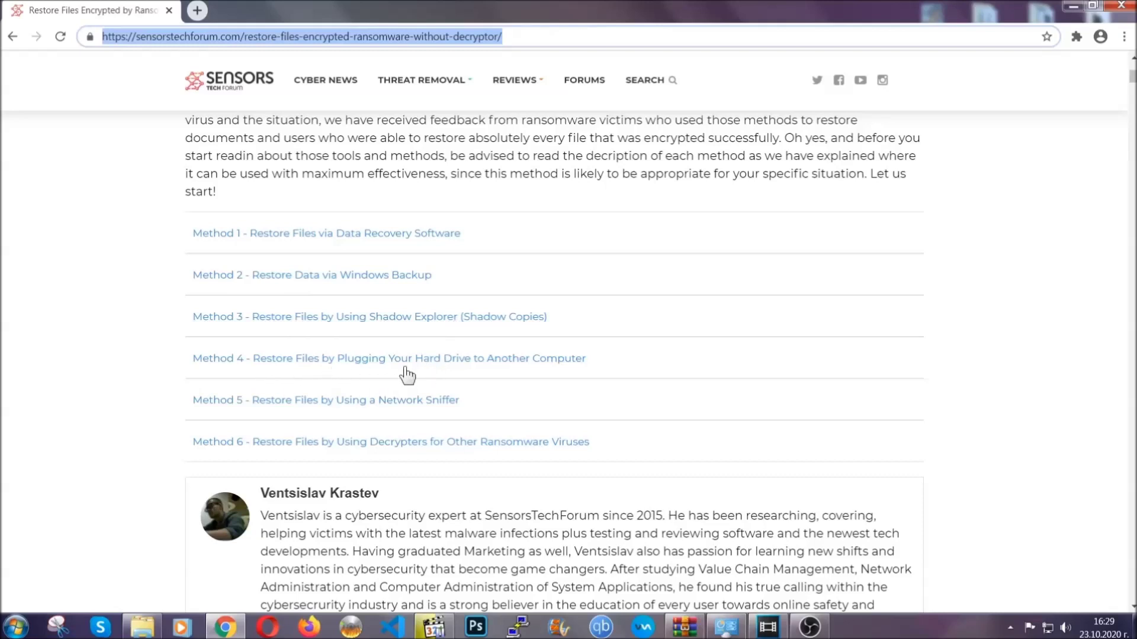
click(354, 275)
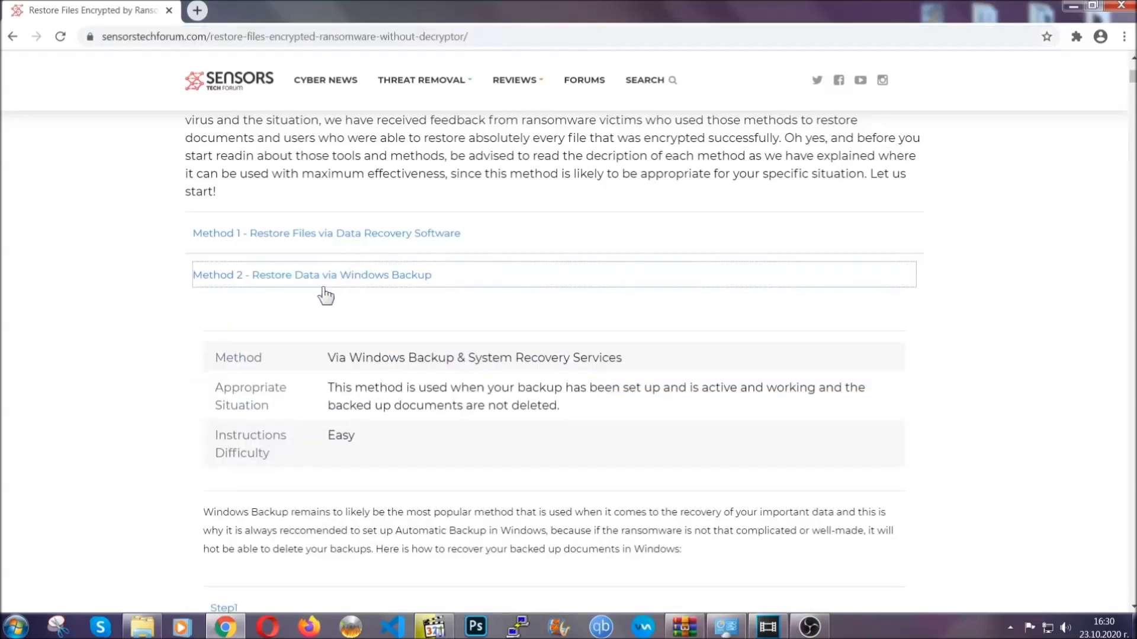
Expand Step1, Step2 and Step3 of the Windows Backup method.
drag(328, 357, 399, 442)
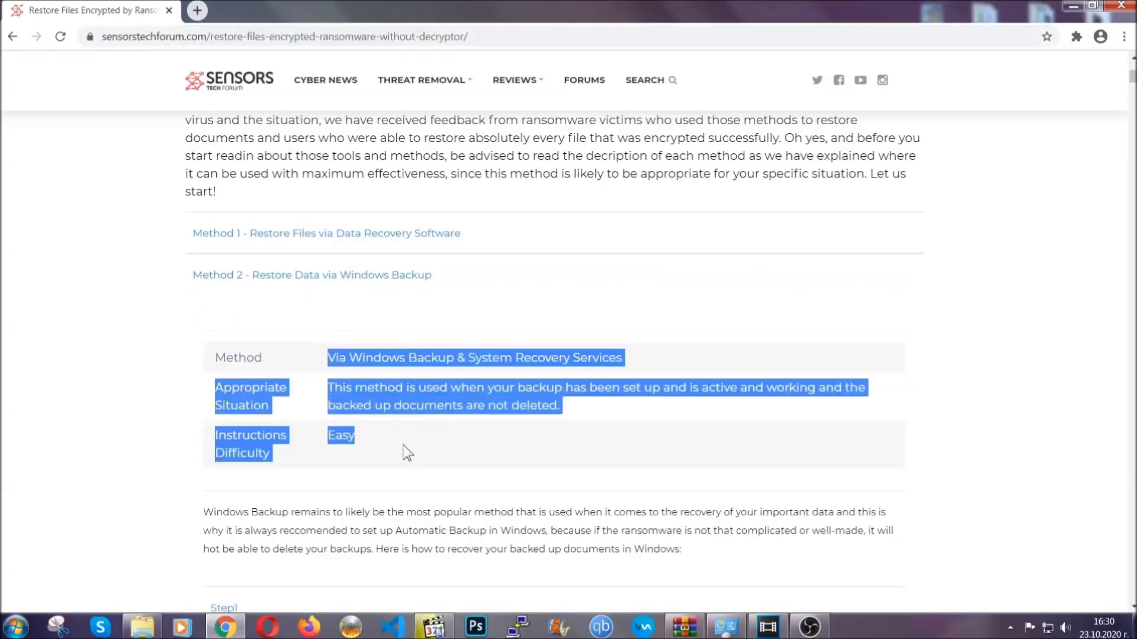
click(403, 445)
scroll(406, 442, down, 3)
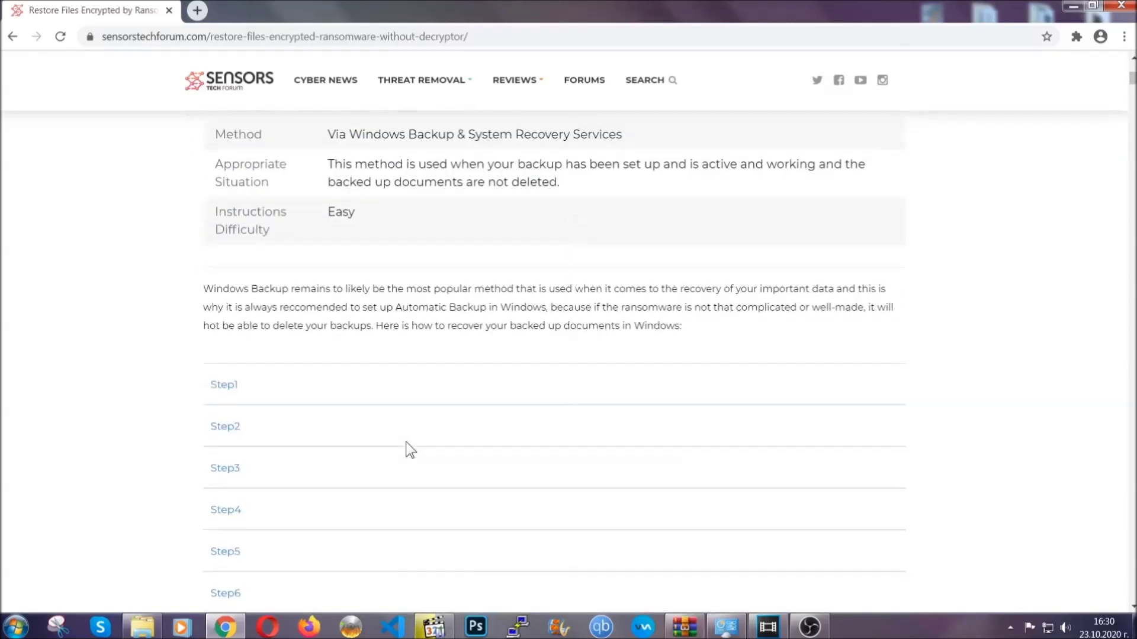
scroll(407, 441, down, 1)
click(232, 312)
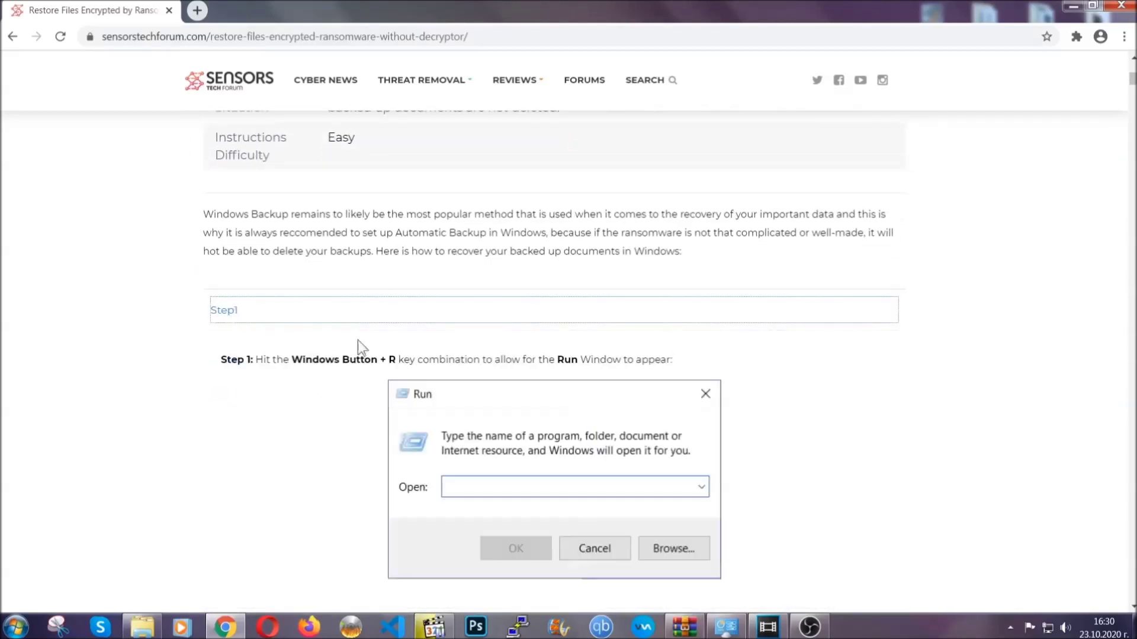
scroll(532, 368, down, 4)
click(265, 372)
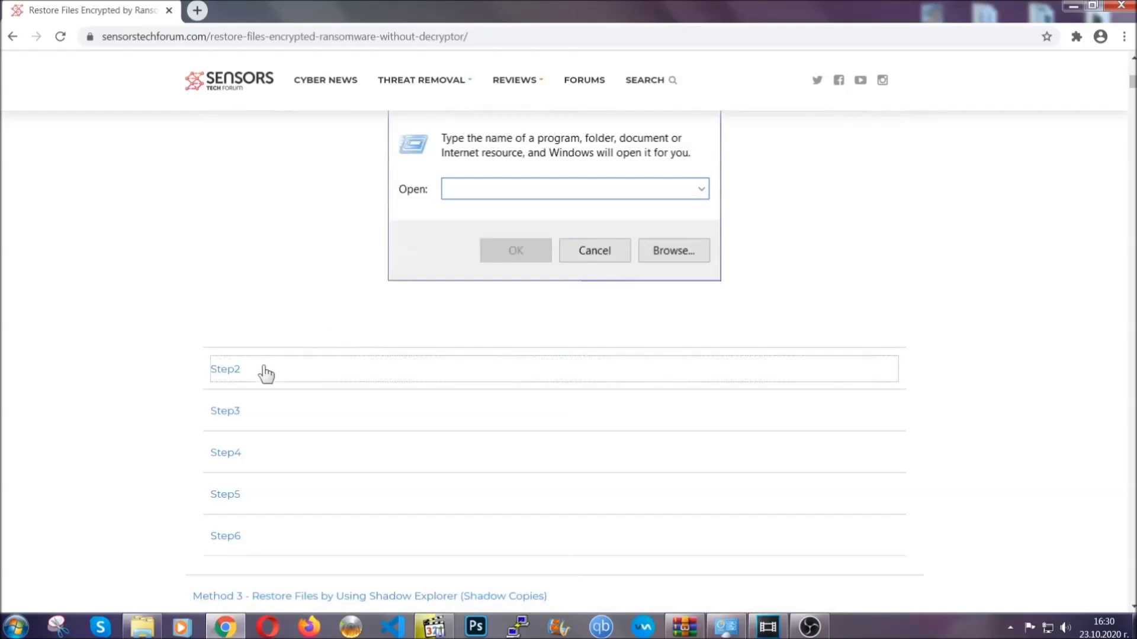
scroll(475, 375, down, 4)
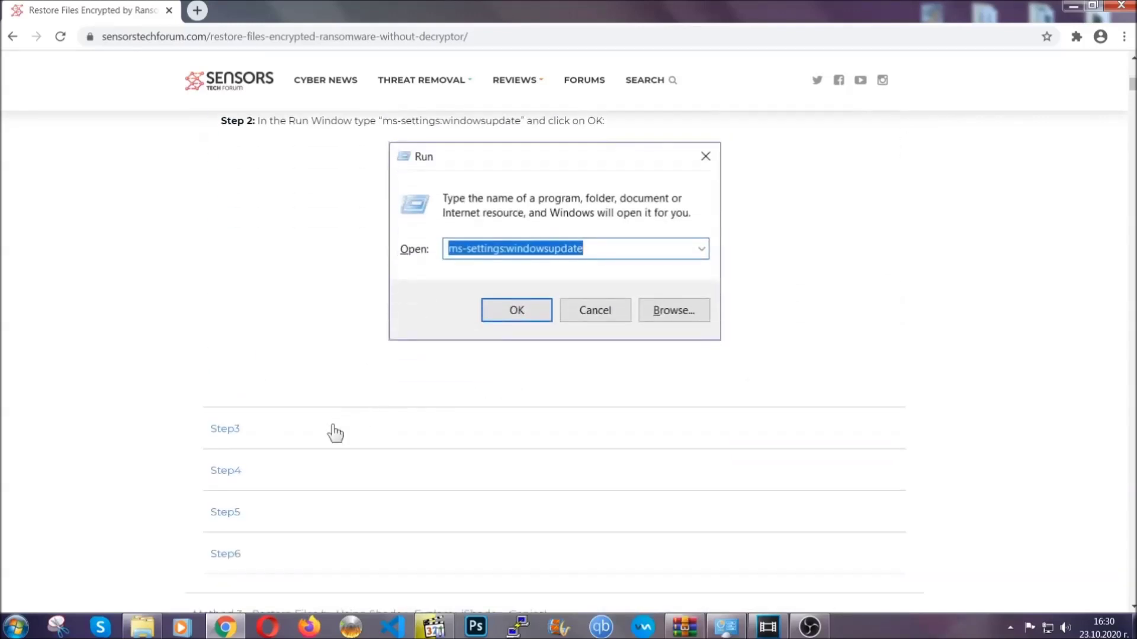
click(335, 434)
Scroll through the expanded steps and back up, then minimize Chrome to the desktop.
scroll(505, 406, down, 3)
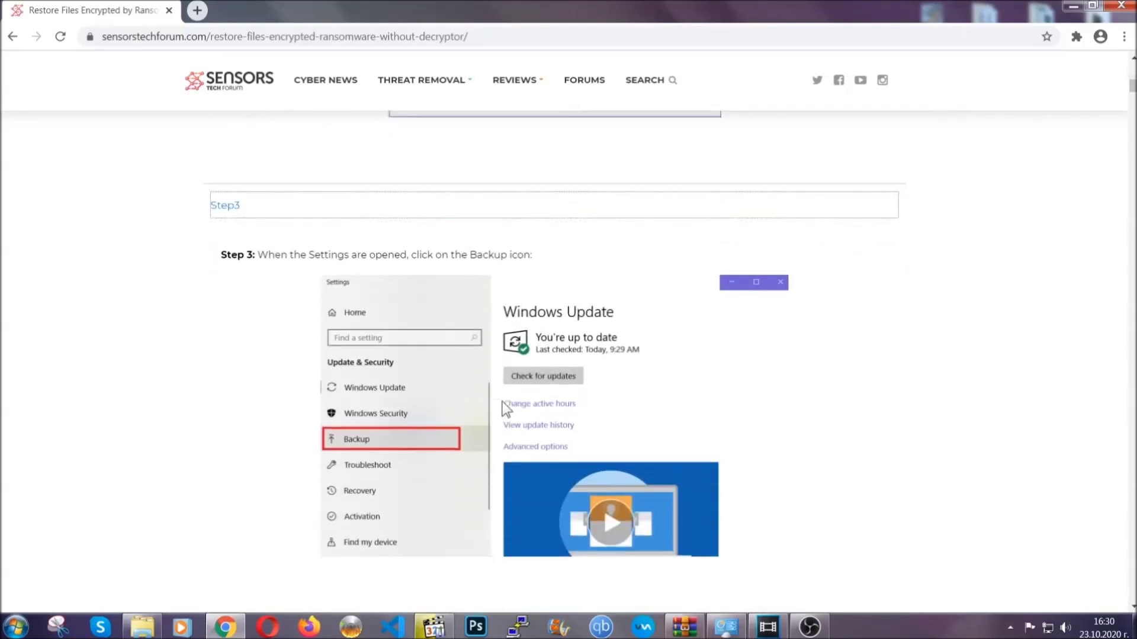
scroll(502, 401, down, 2)
scroll(499, 403, down, 2)
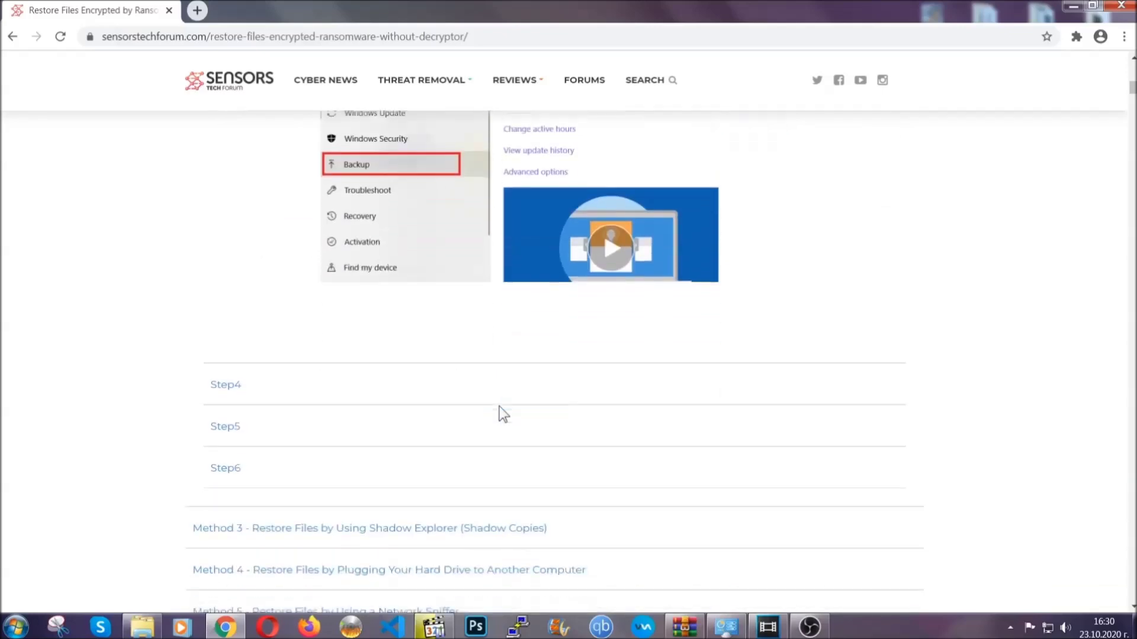
scroll(500, 408, down, 7)
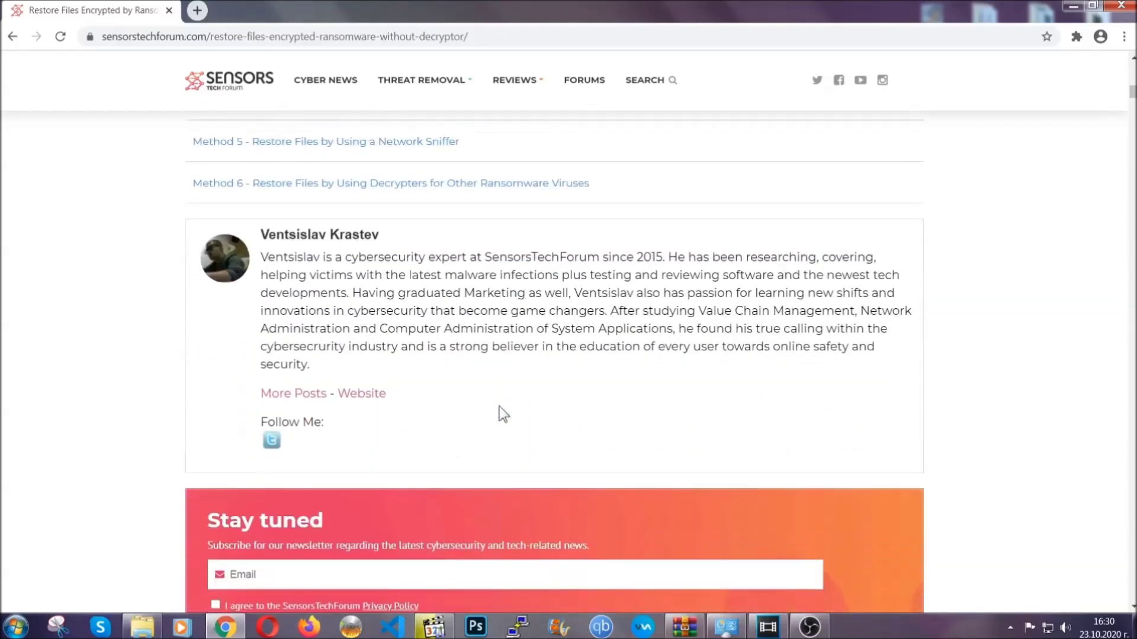
scroll(499, 406, up, 20)
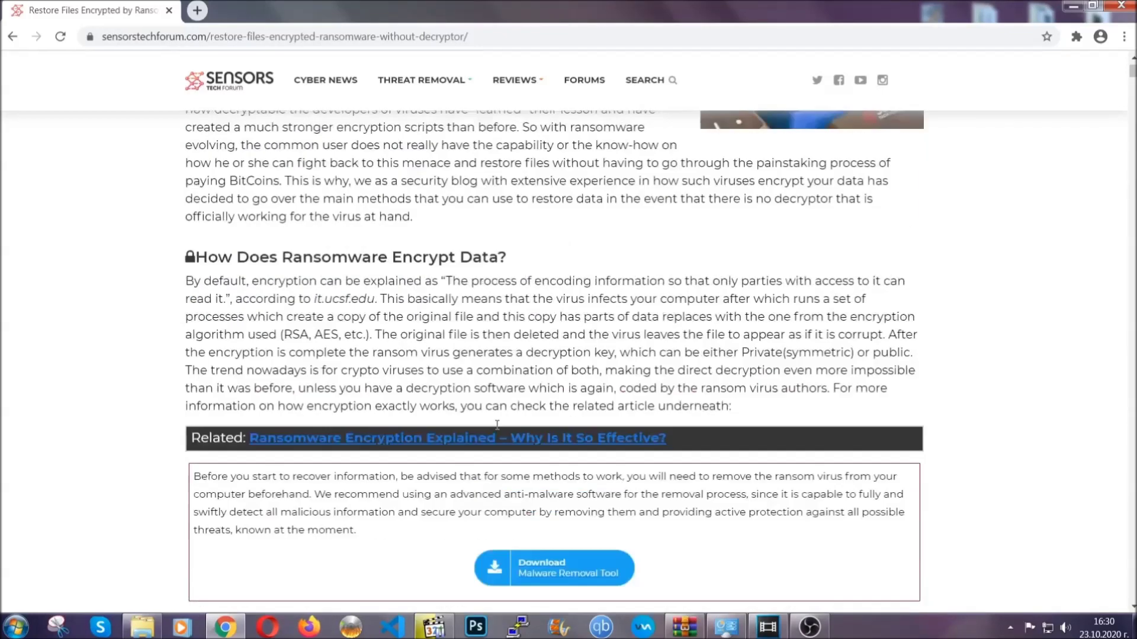
scroll(508, 409, up, 4)
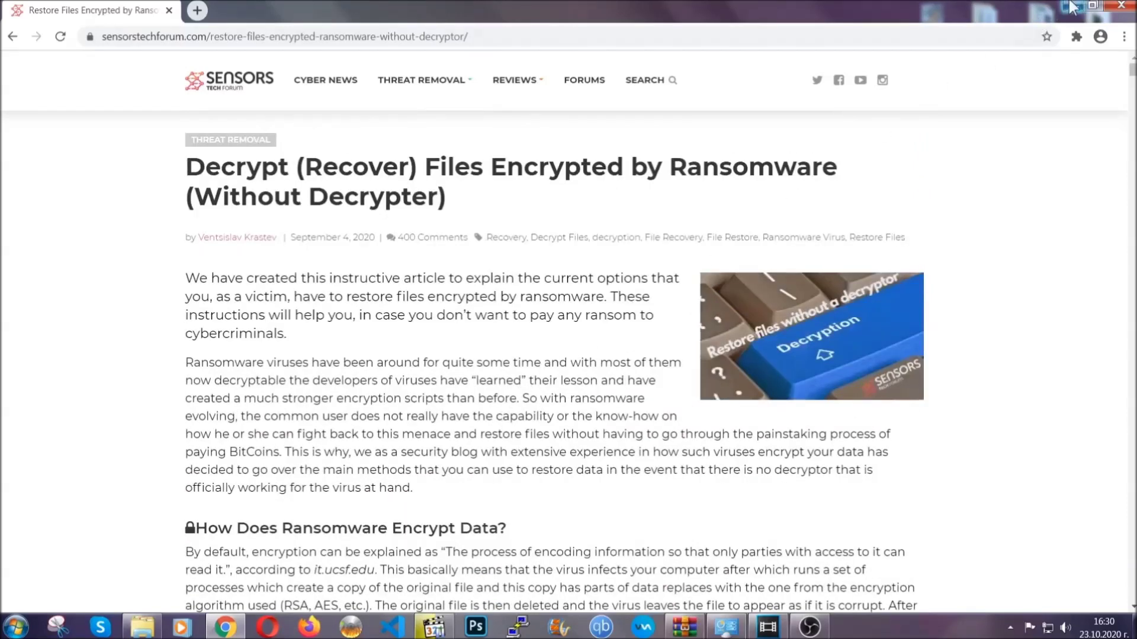
click(1072, 7)
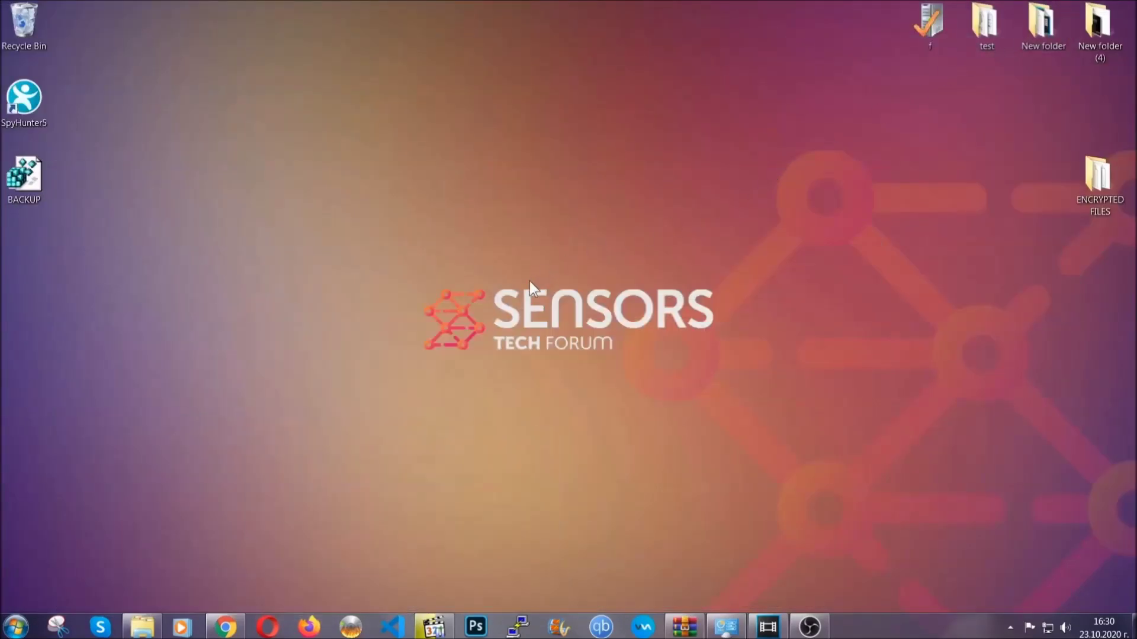